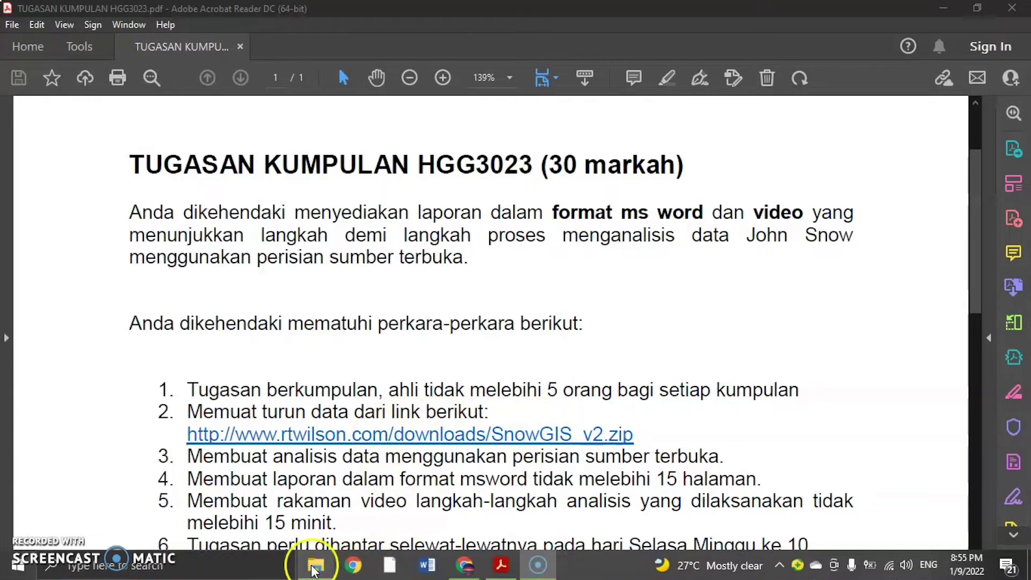
# Extract the SnowGIS_v2 (1) archive from the Downloads folder to its default destination.
pyautogui.click(315, 565)
pyautogui.click(644, 228)
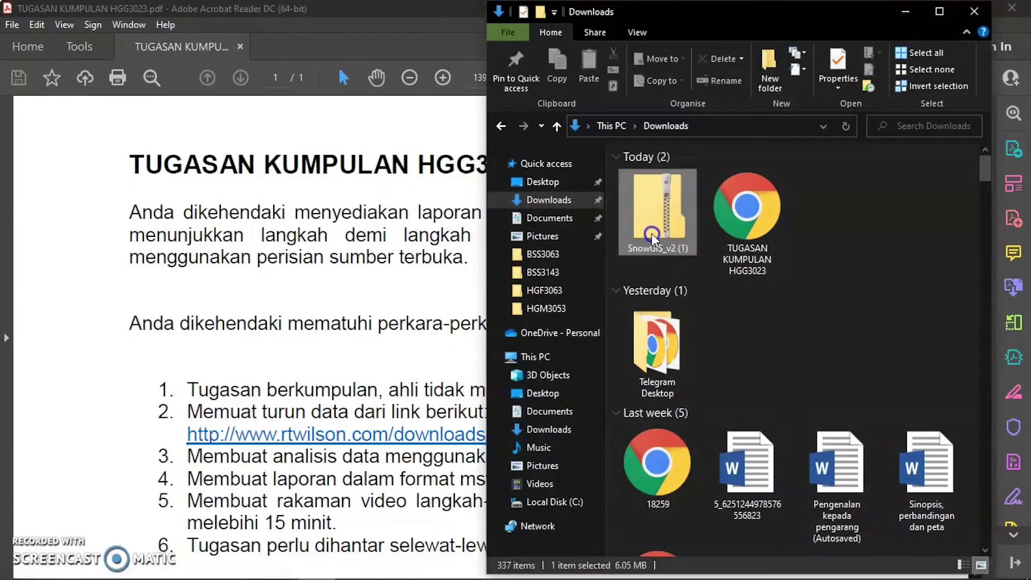
pyautogui.doubleClick(644, 228)
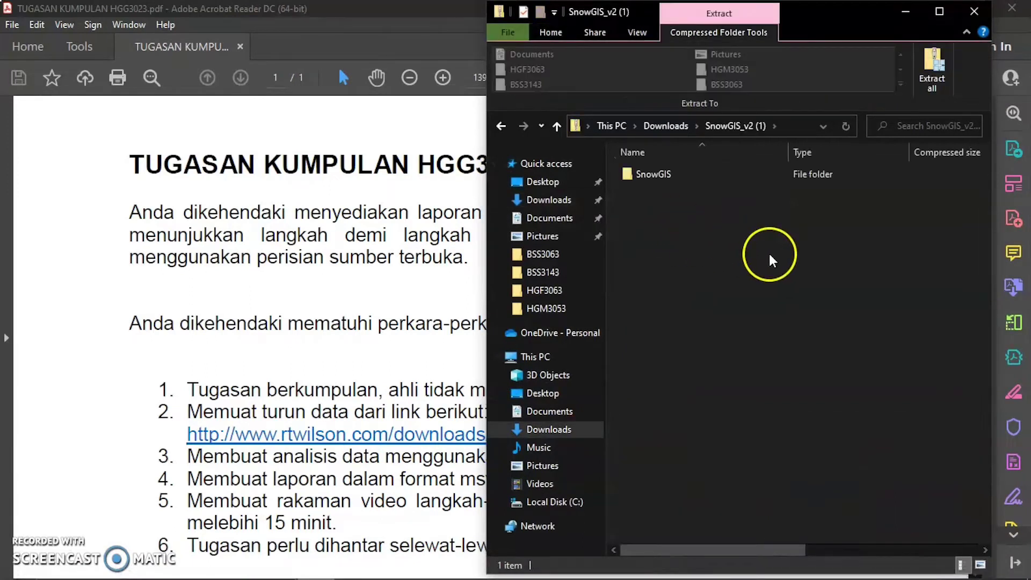
pyautogui.click(934, 84)
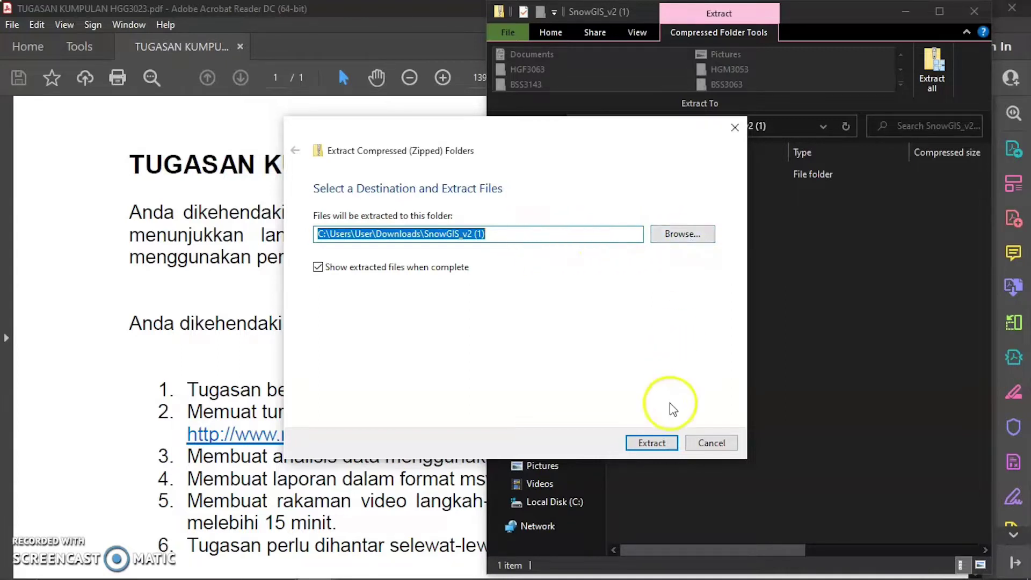
pyautogui.click(667, 445)
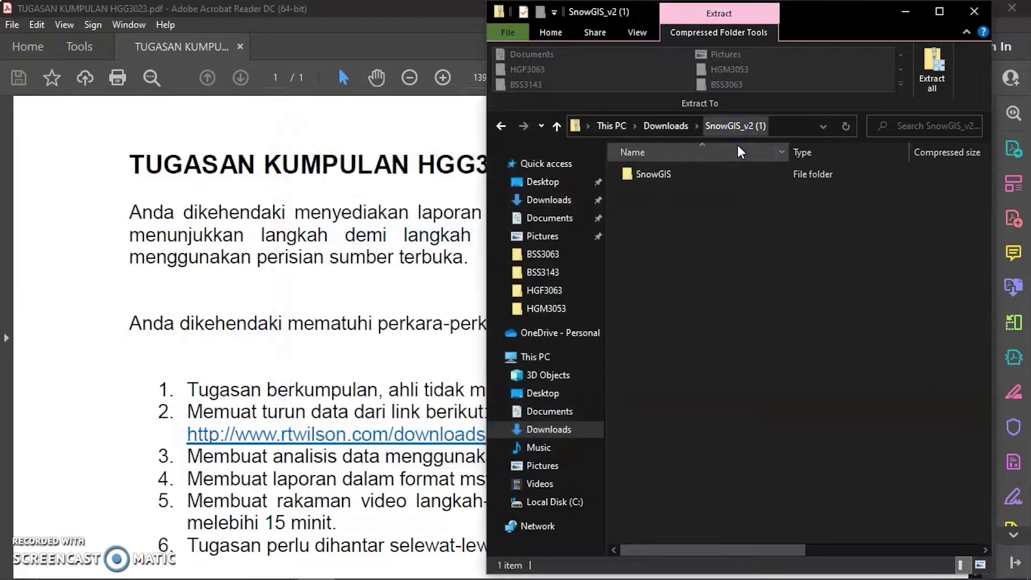
pyautogui.click(912, 8)
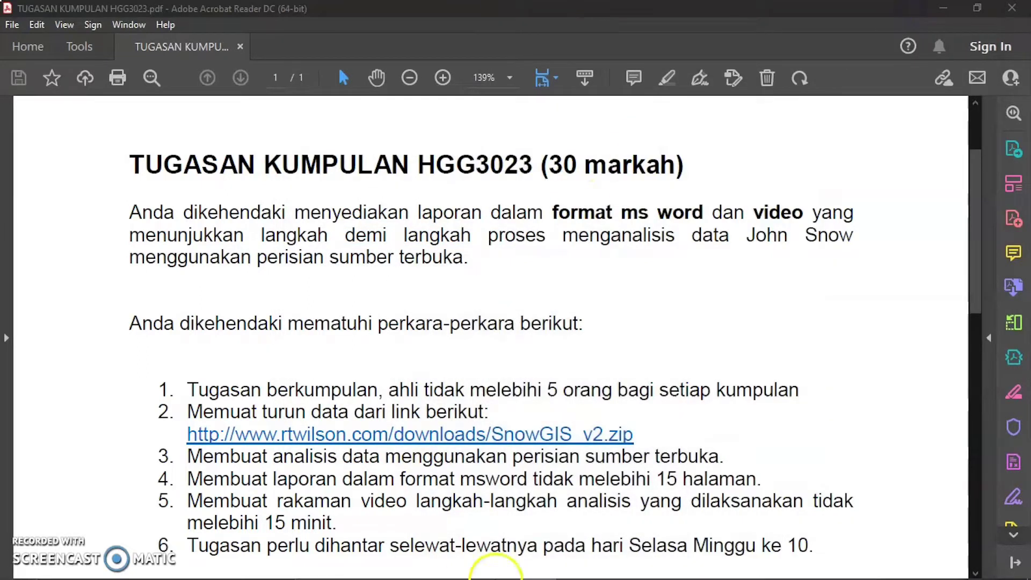
# Launch ArcMap 10.3 and dismiss the Getting Started dialog to begin with an empty untitled map.
pyautogui.click(237, 569)
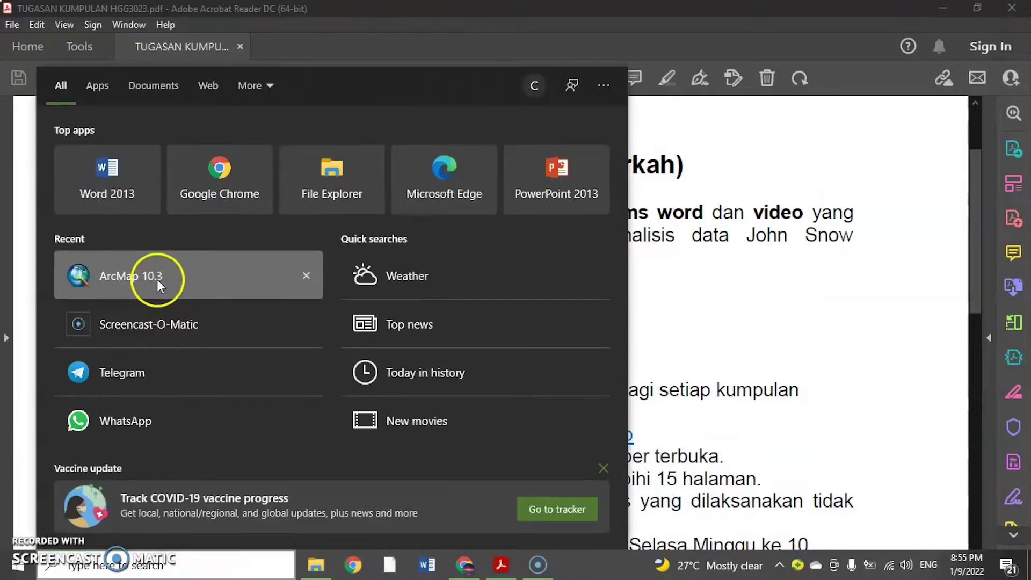
pyautogui.click(157, 279)
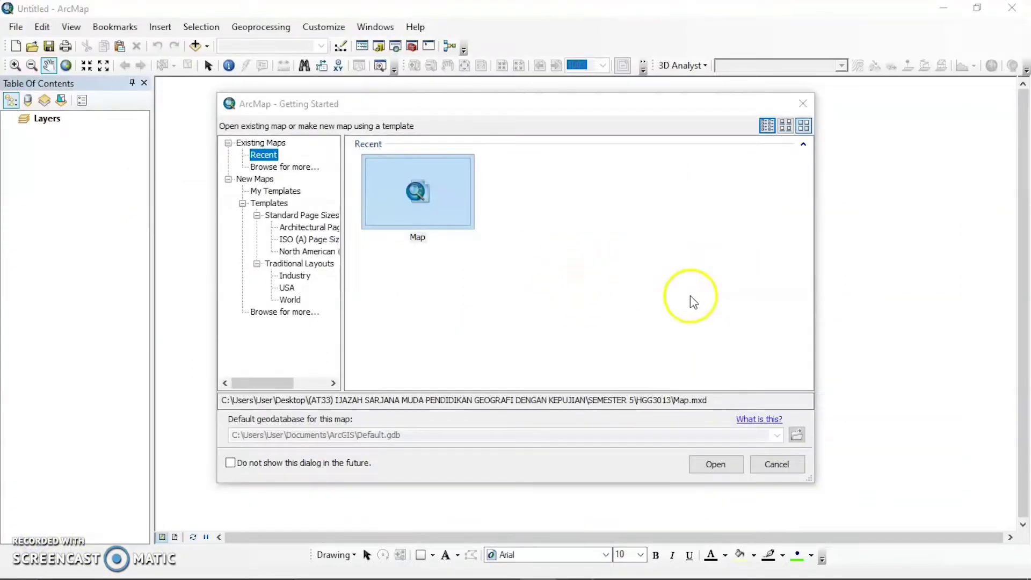
pyautogui.click(776, 464)
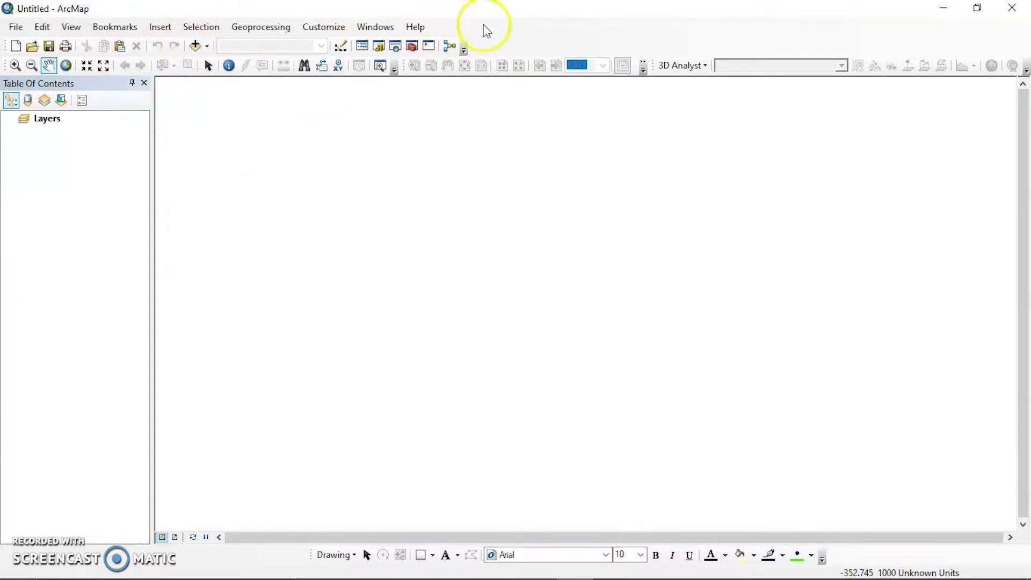
pyautogui.click(16, 28)
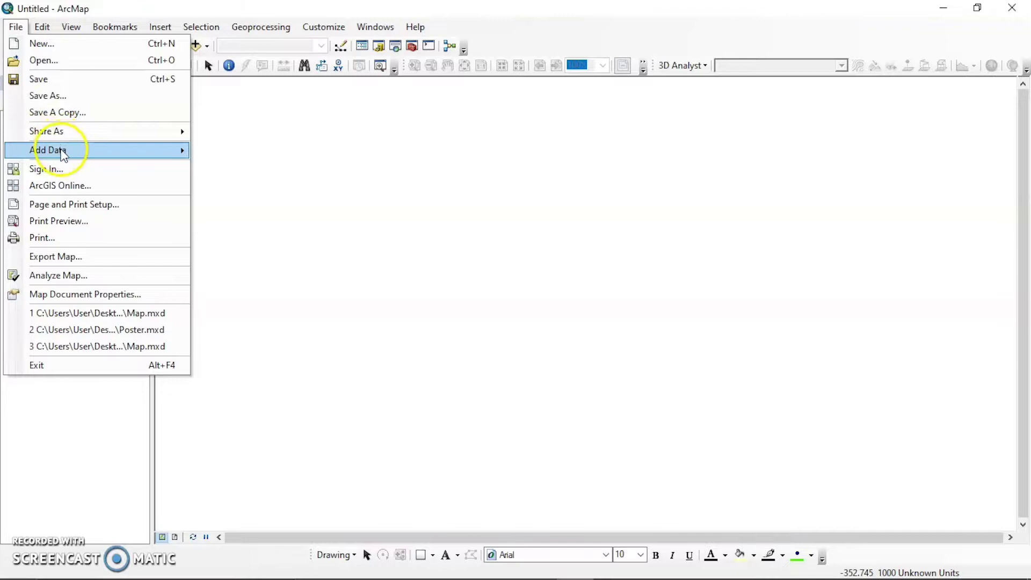
pyautogui.moveTo(79, 155)
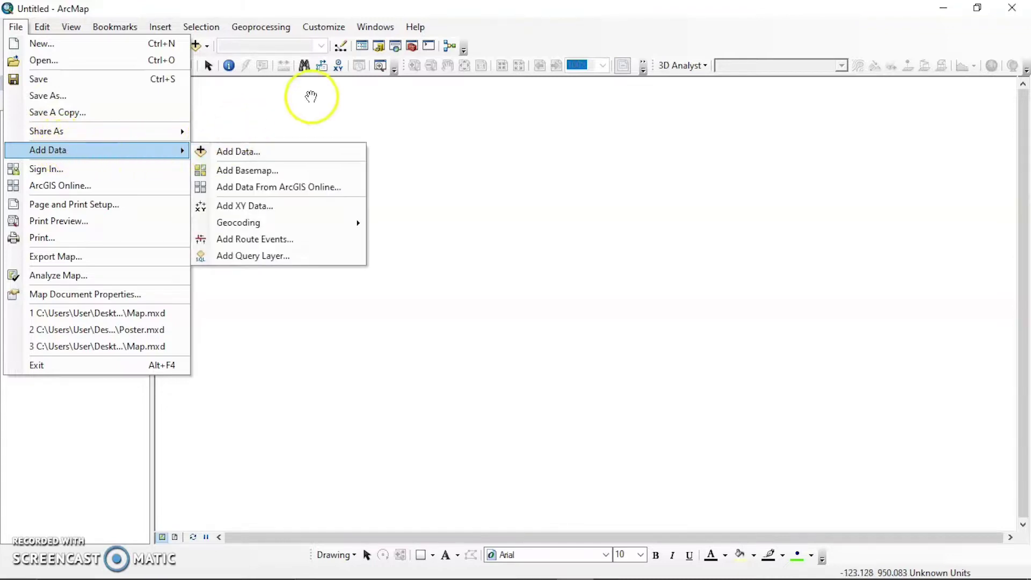
pyautogui.click(315, 109)
# Start adding data to the map and connect to the SnowGIS folder inside Documents.
pyautogui.click(196, 45)
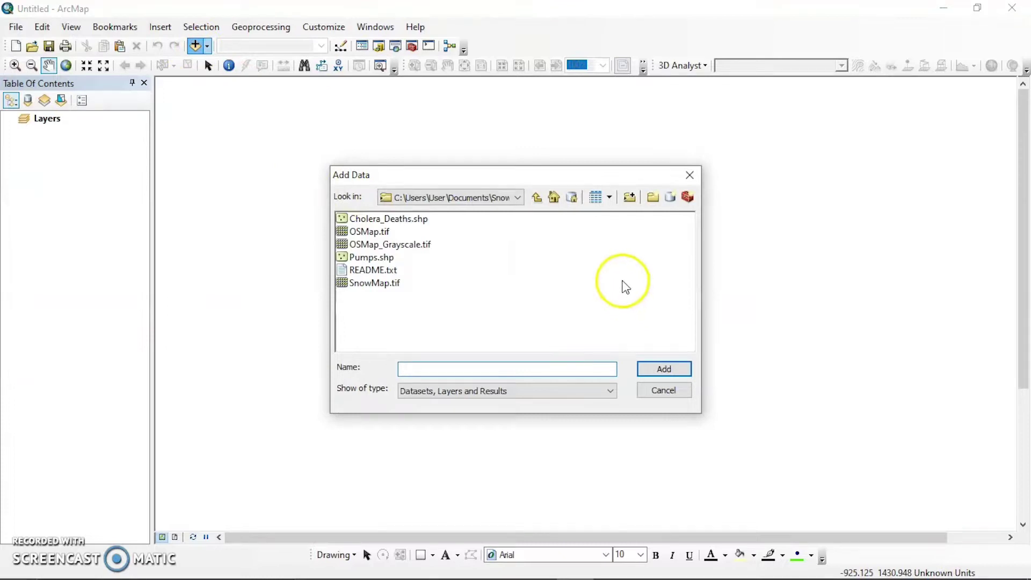
pyautogui.click(630, 198)
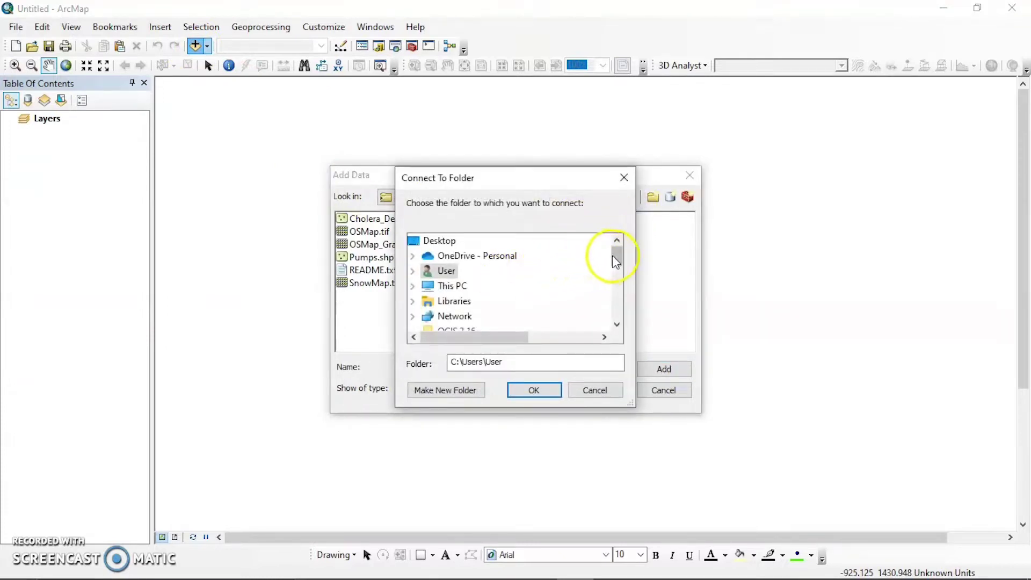
pyautogui.moveTo(617, 262); pyautogui.dragTo(617, 269)
pyautogui.doubleClick(454, 256)
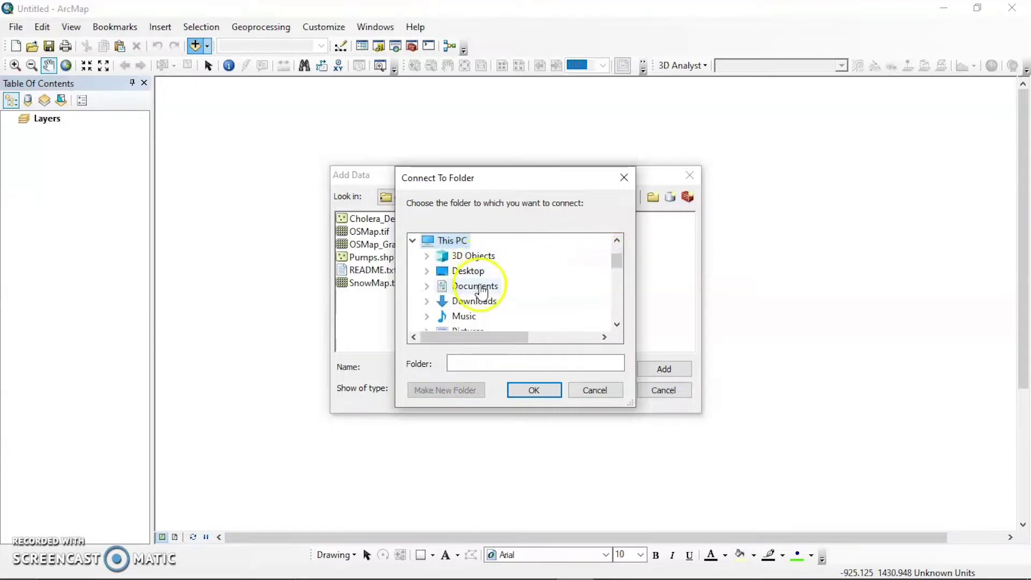
pyautogui.doubleClick(475, 284)
pyautogui.moveTo(617, 267); pyautogui.dragTo(617, 269)
pyautogui.click(490, 301)
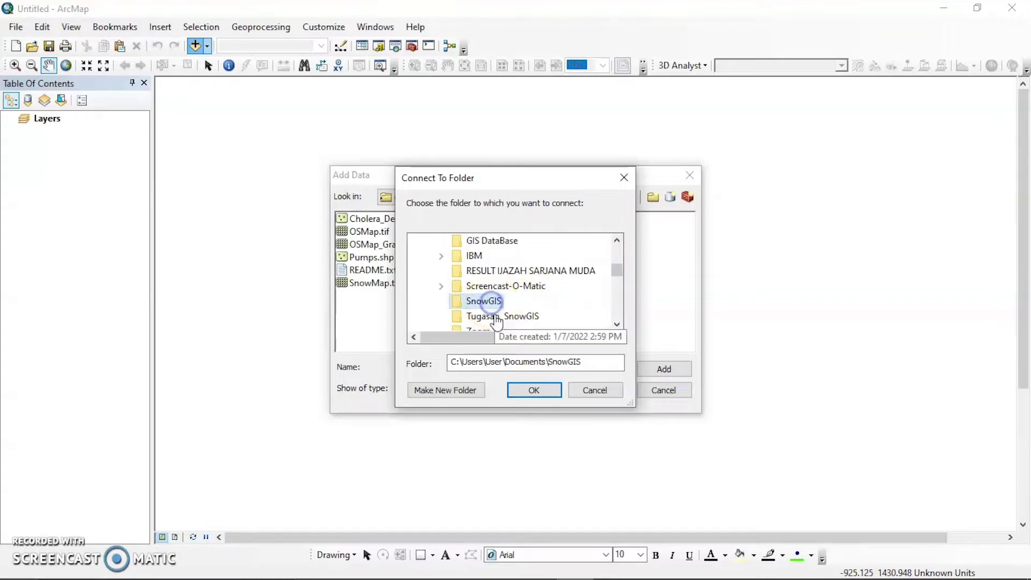
pyautogui.click(529, 391)
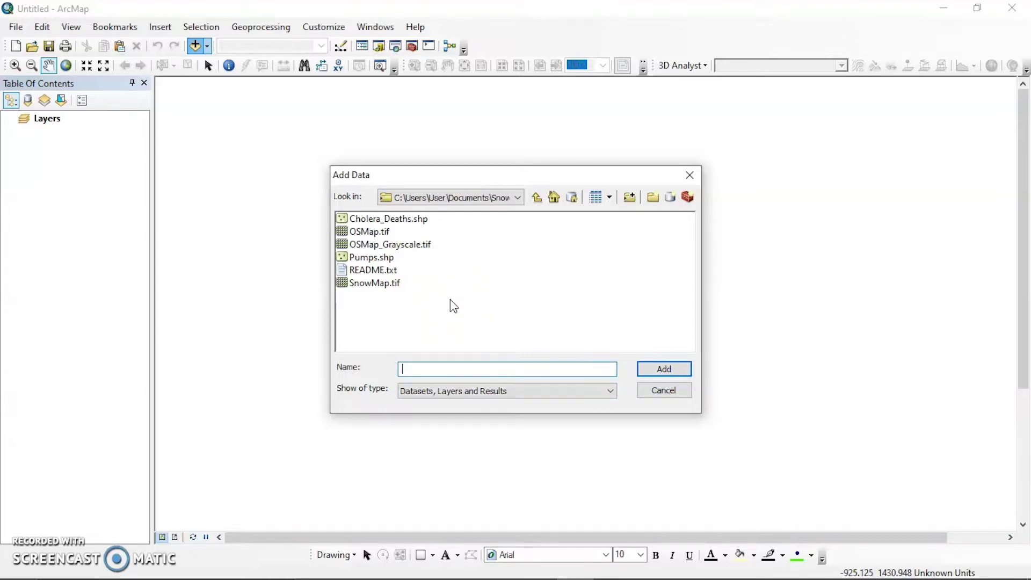
# Add Cholera_Deaths.shp, Pumps.shp and SnowMap.tif together to the map as layers.
pyautogui.click(388, 220)
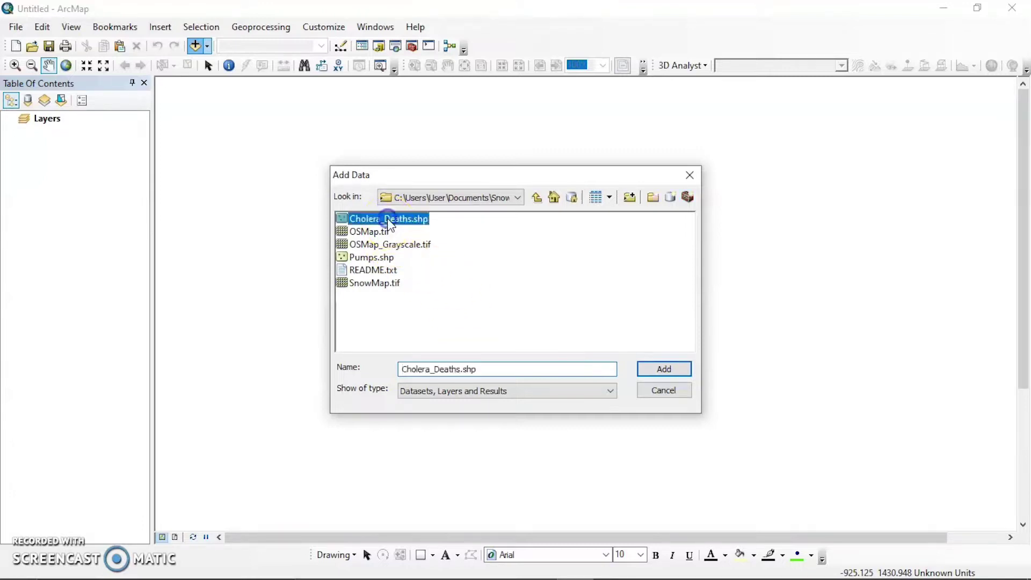
pyautogui.keyDown('ctrl'); pyautogui.click(387, 257); pyautogui.keyUp('ctrl')
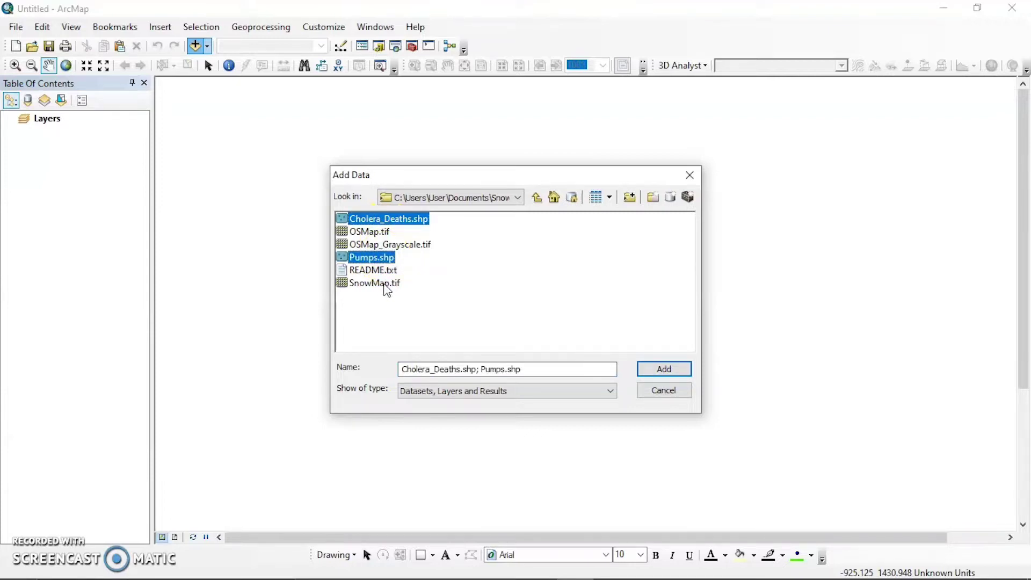
pyautogui.keyDown('ctrl'); pyautogui.click(385, 285); pyautogui.keyUp('ctrl')
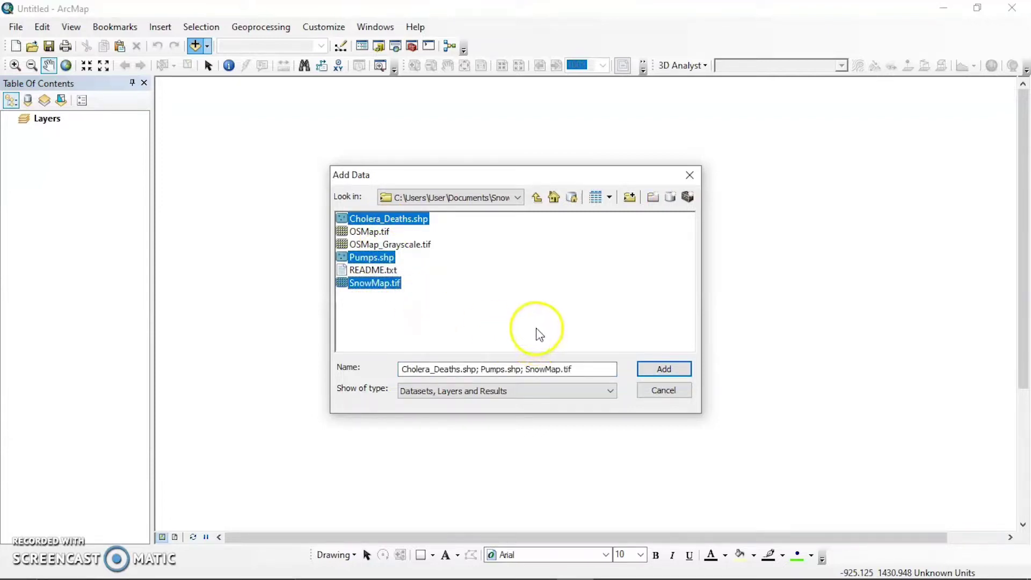
pyautogui.click(657, 375)
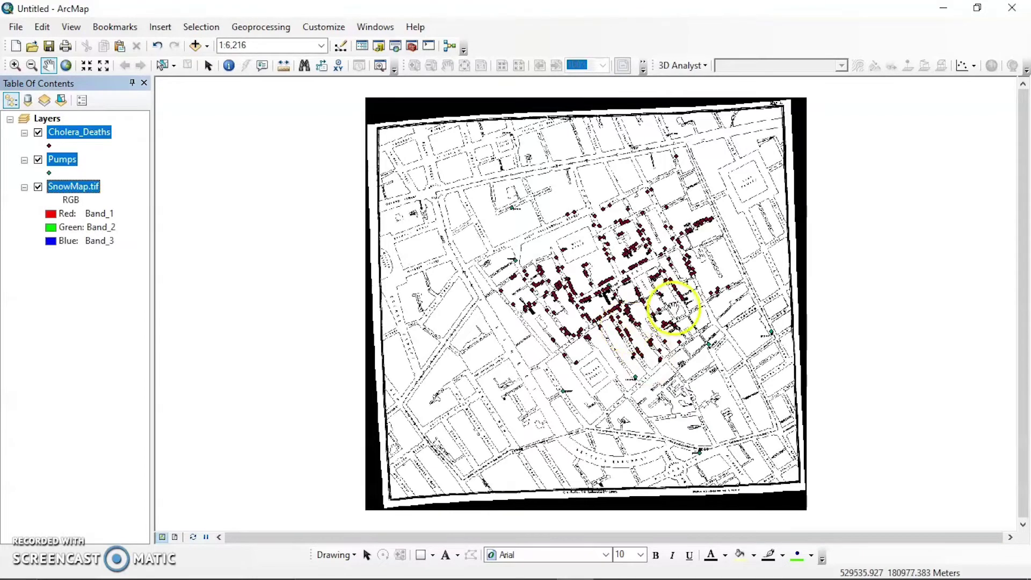
# Change the Cholera_Deaths layer's point symbol to Circle 2 with an orange fill.
pyautogui.moveTo(674, 306); pyautogui.dragTo(655, 317)
pyautogui.scroll(2, 642, 293)
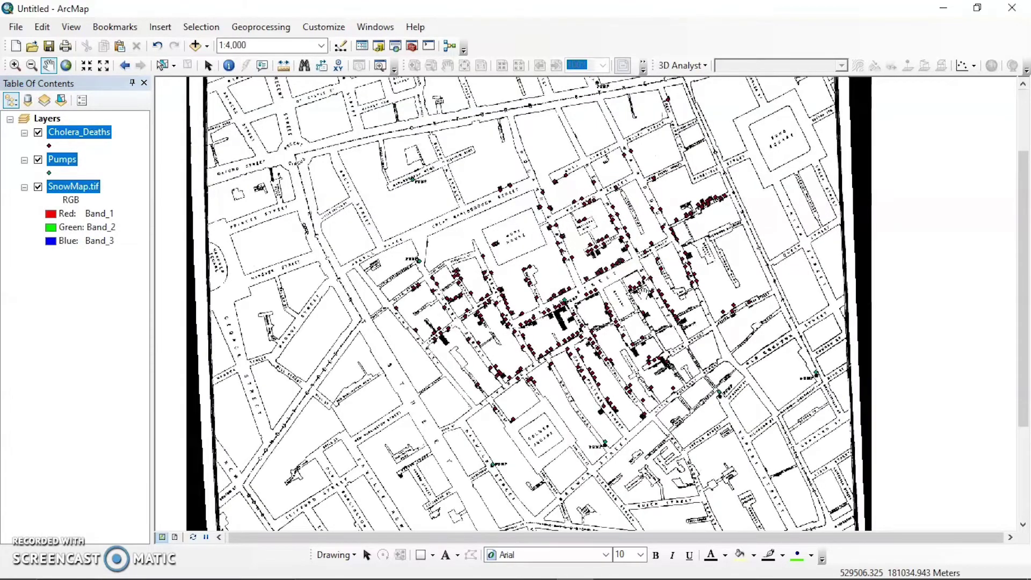
pyautogui.scroll(1, 614, 295)
pyautogui.moveTo(610, 291); pyautogui.dragTo(619, 314)
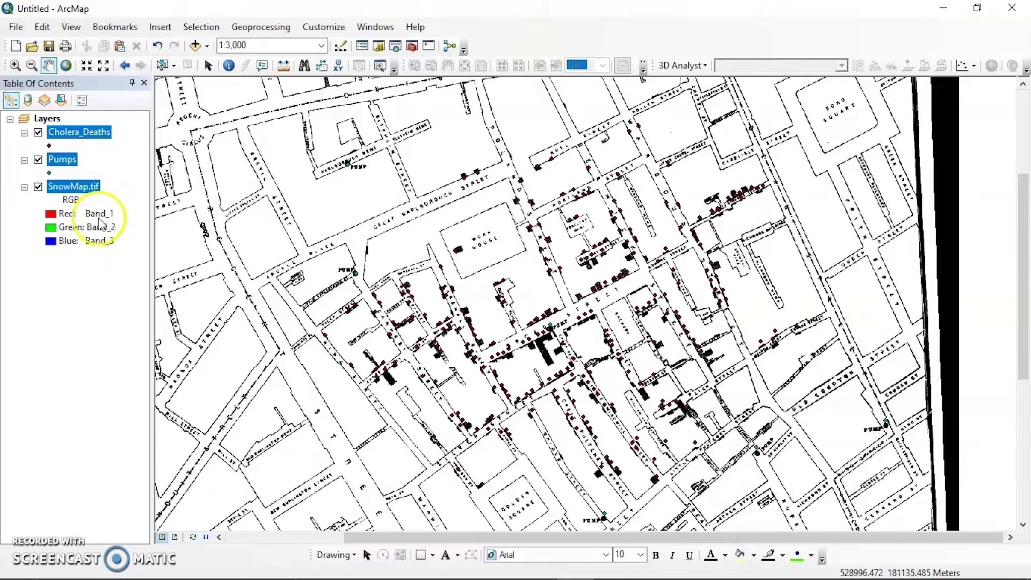
pyautogui.click(99, 278)
pyautogui.click(49, 145)
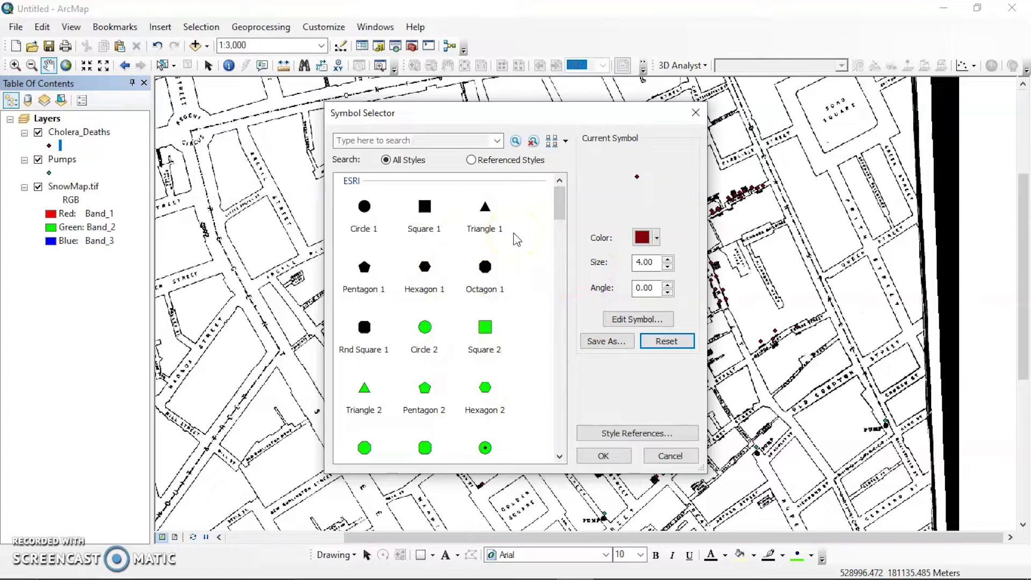
pyautogui.click(428, 331)
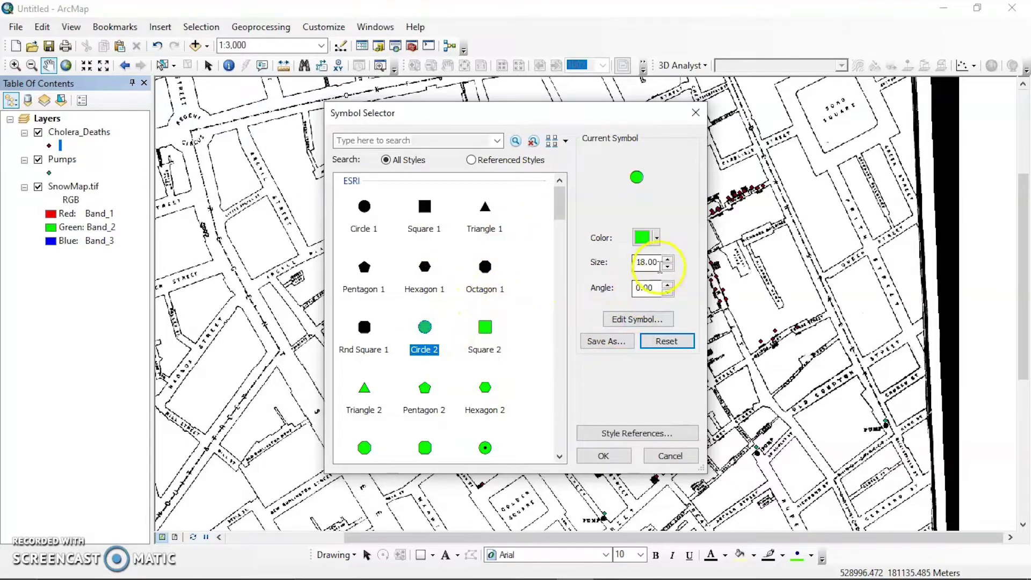
pyautogui.click(656, 237)
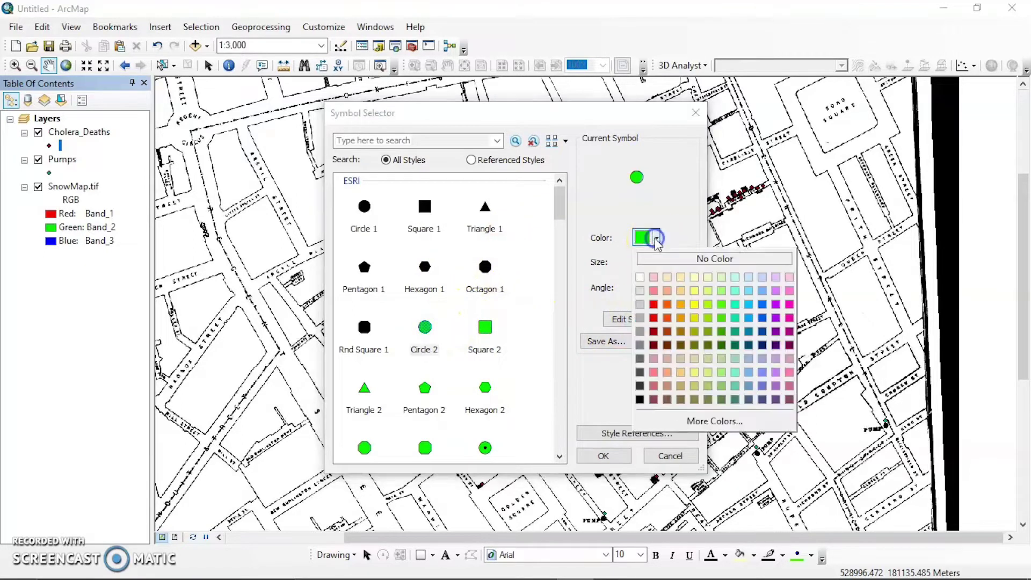
pyautogui.click(681, 305)
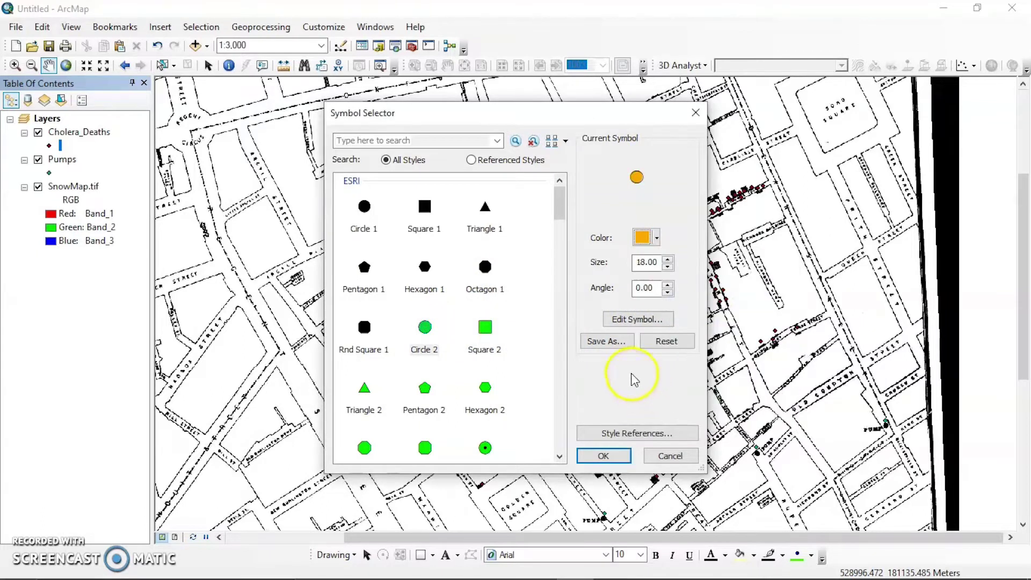
pyautogui.click(617, 455)
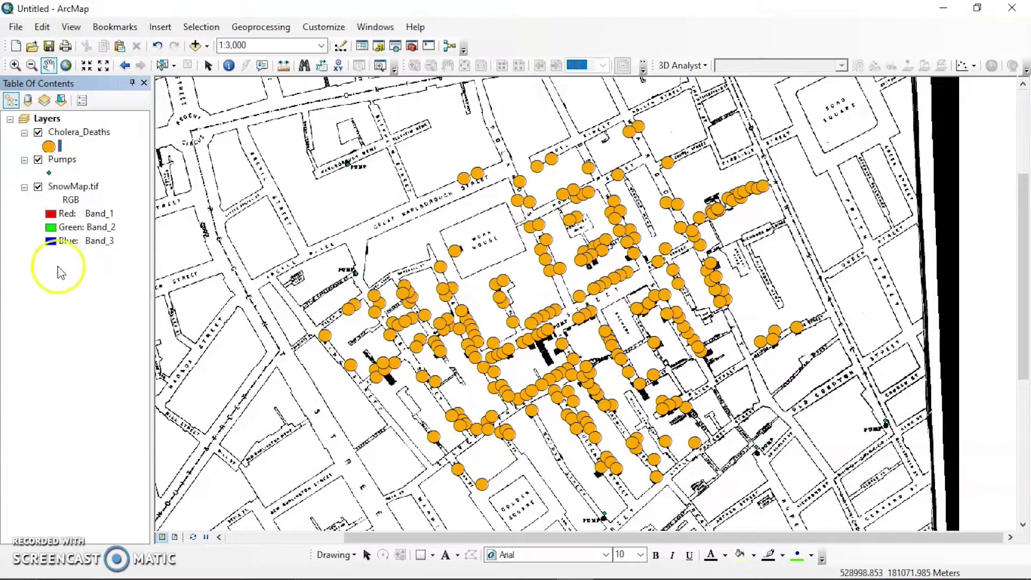
# Change the Pumps layer's point symbol to Triangle 2 in bright green and increase its size above 18.
pyautogui.click(49, 173)
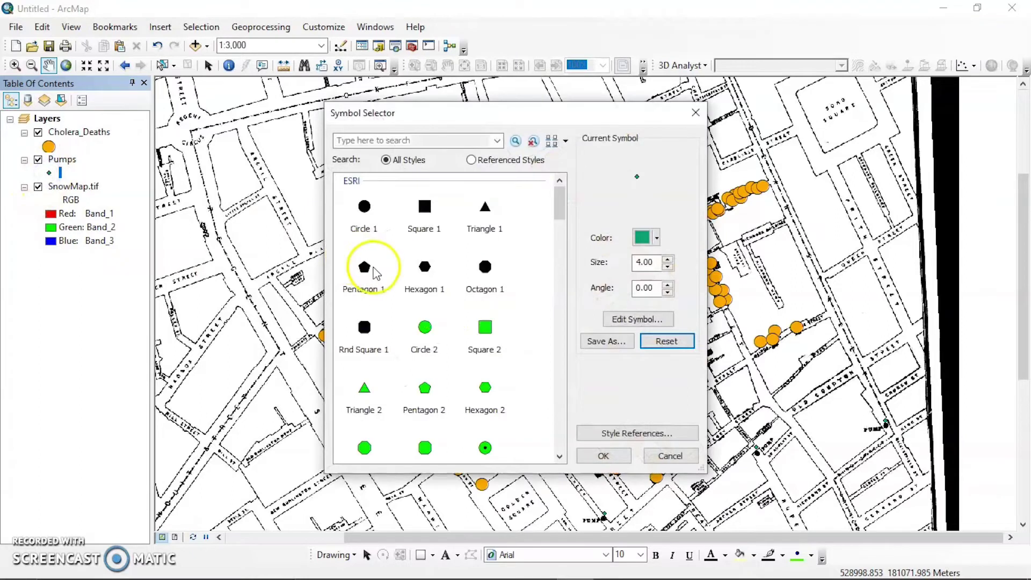
pyautogui.click(365, 390)
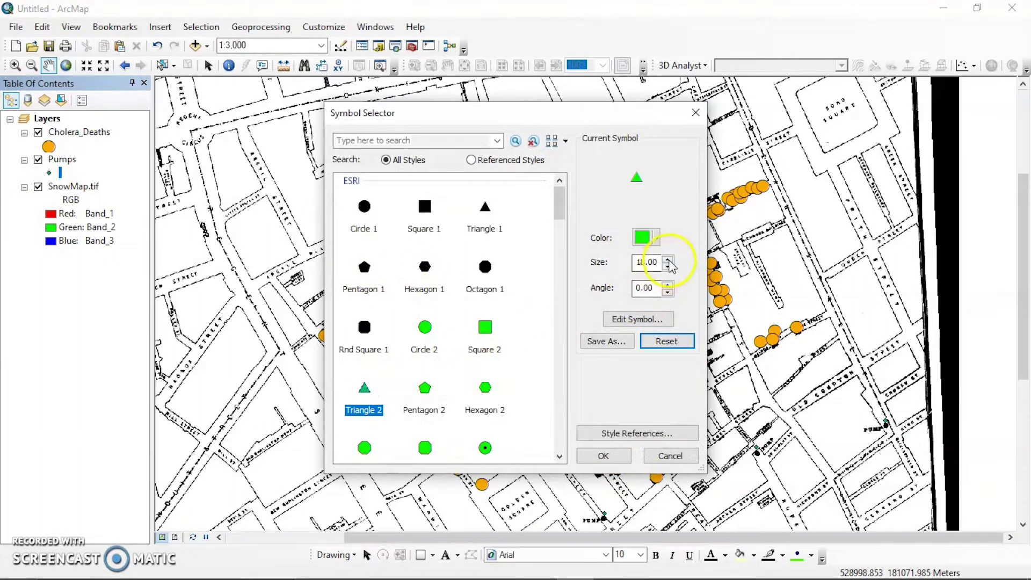
pyautogui.click(656, 239)
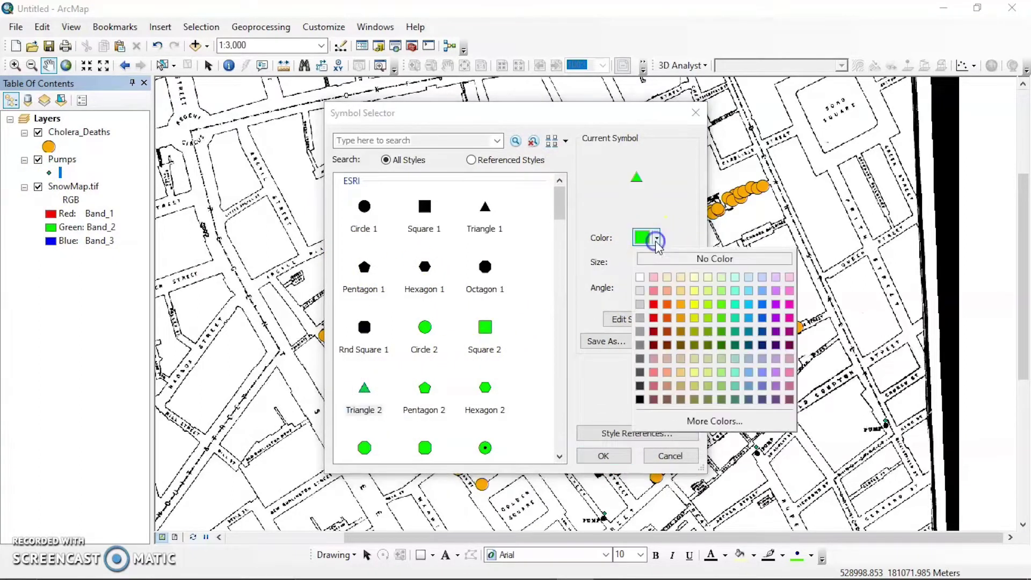
pyautogui.click(723, 305)
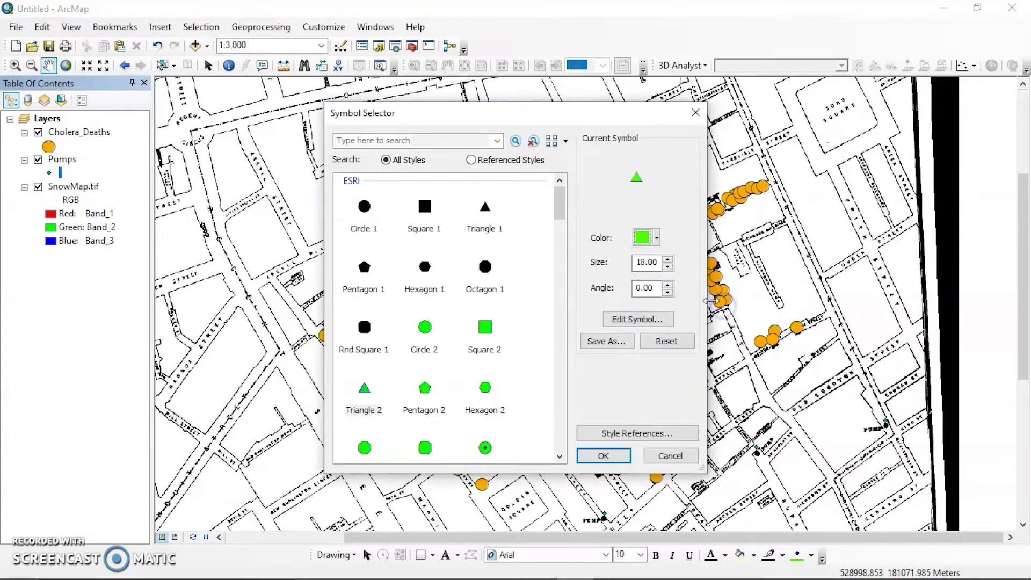
pyautogui.click(668, 259)
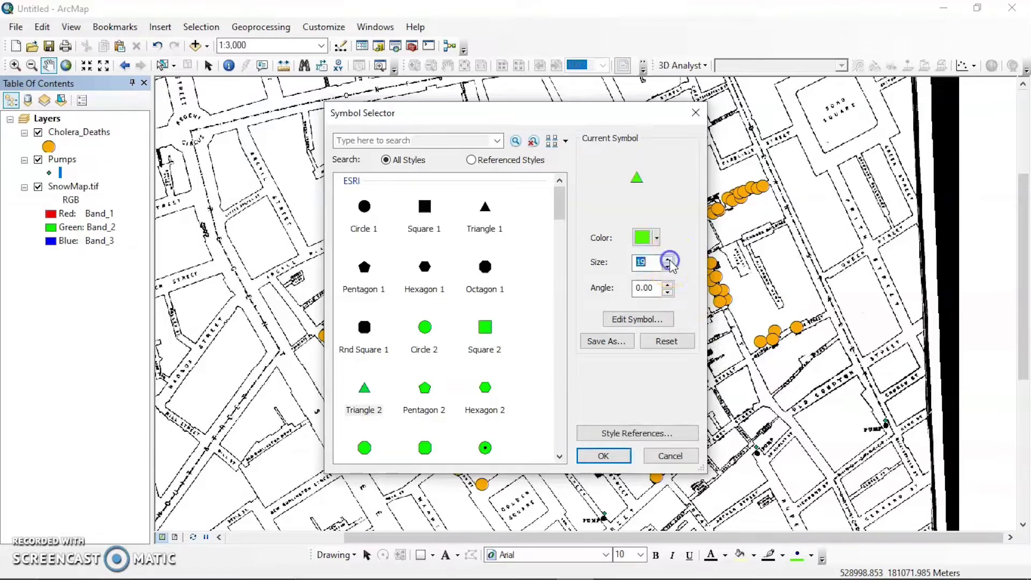
pyautogui.click(668, 258)
pyautogui.click(606, 456)
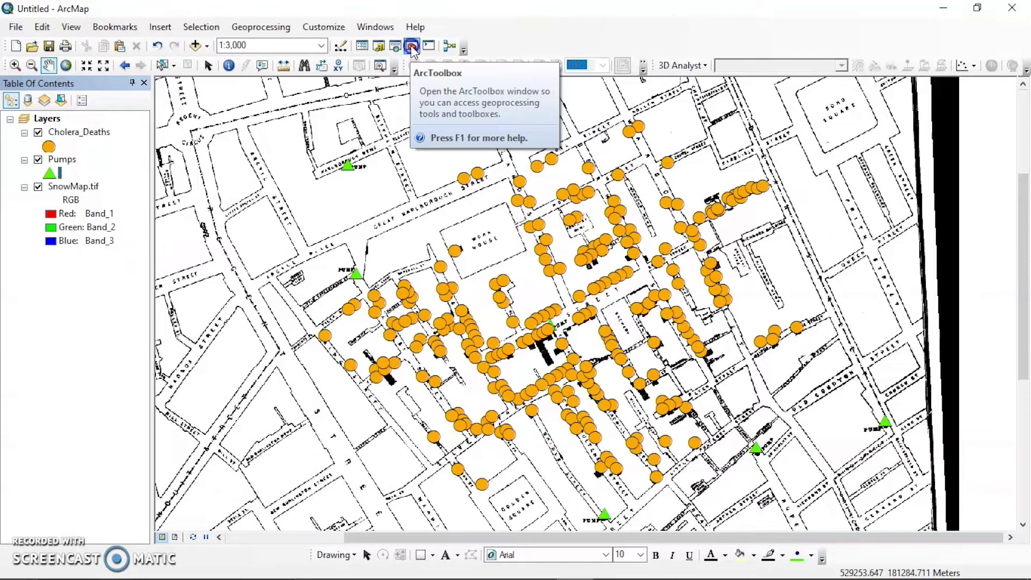
# Open the Kernel Density tool from the Density toolset of Spatial Analyst Tools.
pyautogui.click(411, 47)
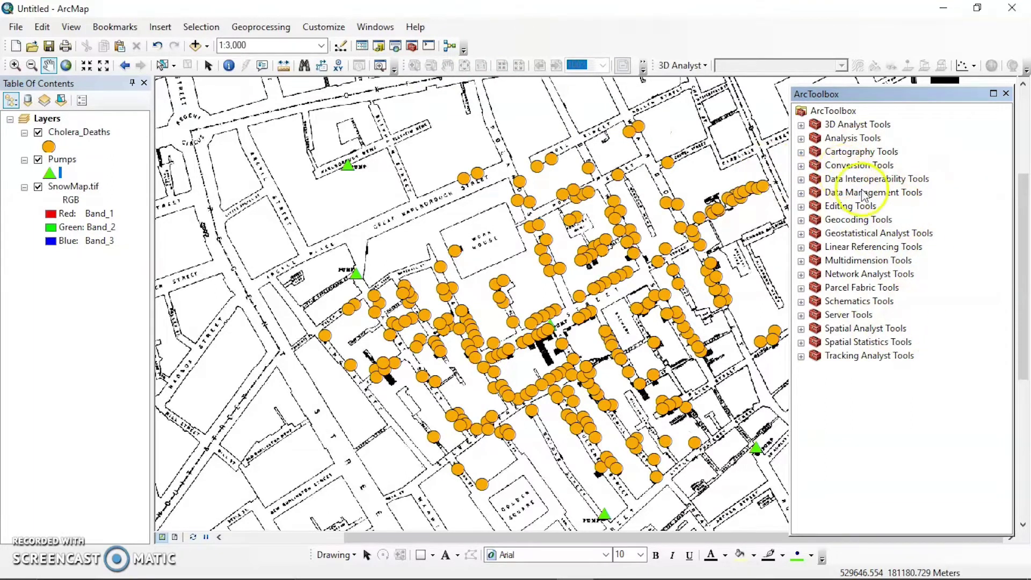
pyautogui.click(879, 332)
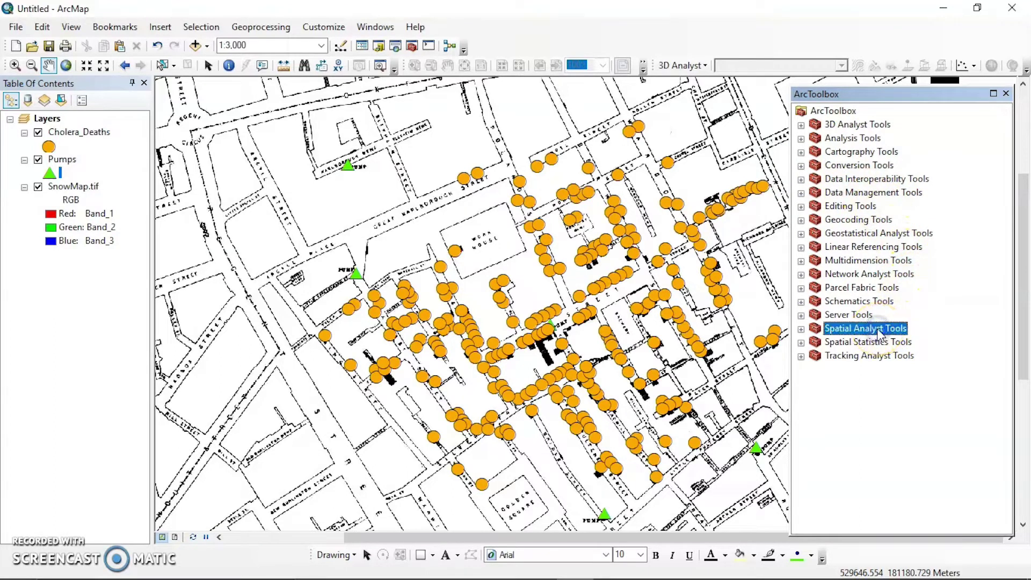
pyautogui.doubleClick(879, 332)
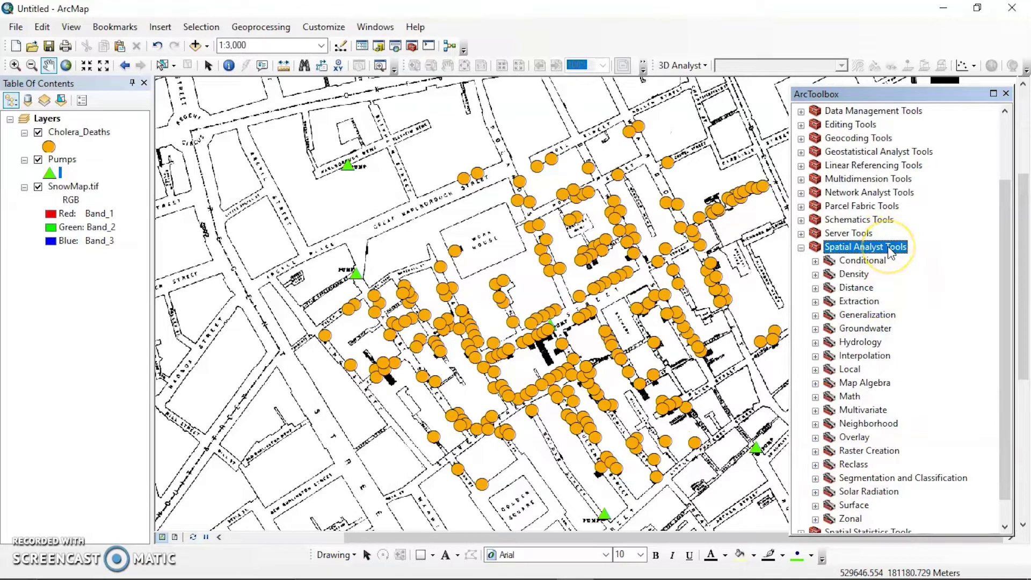
pyautogui.doubleClick(853, 276)
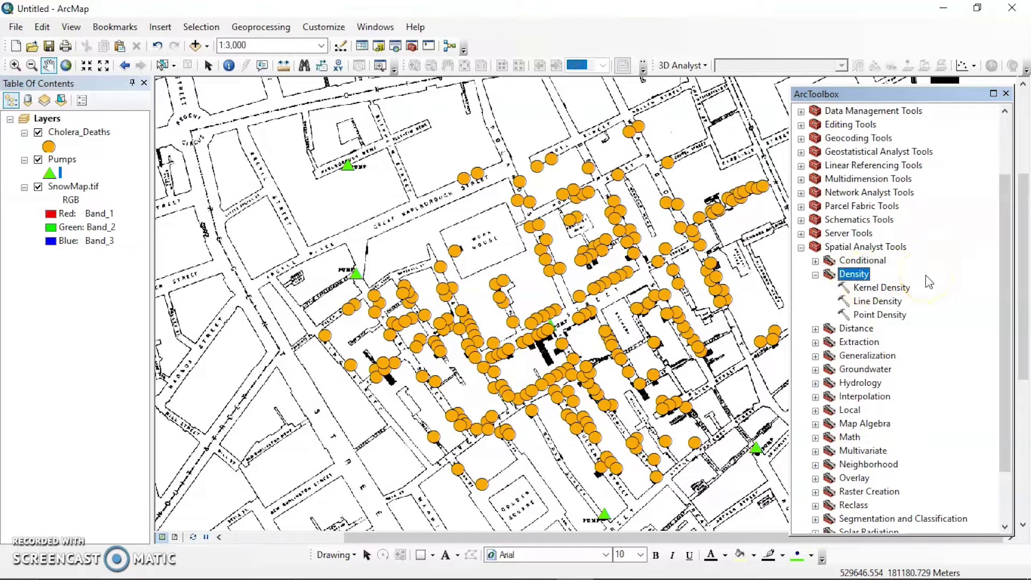
pyautogui.click(883, 287)
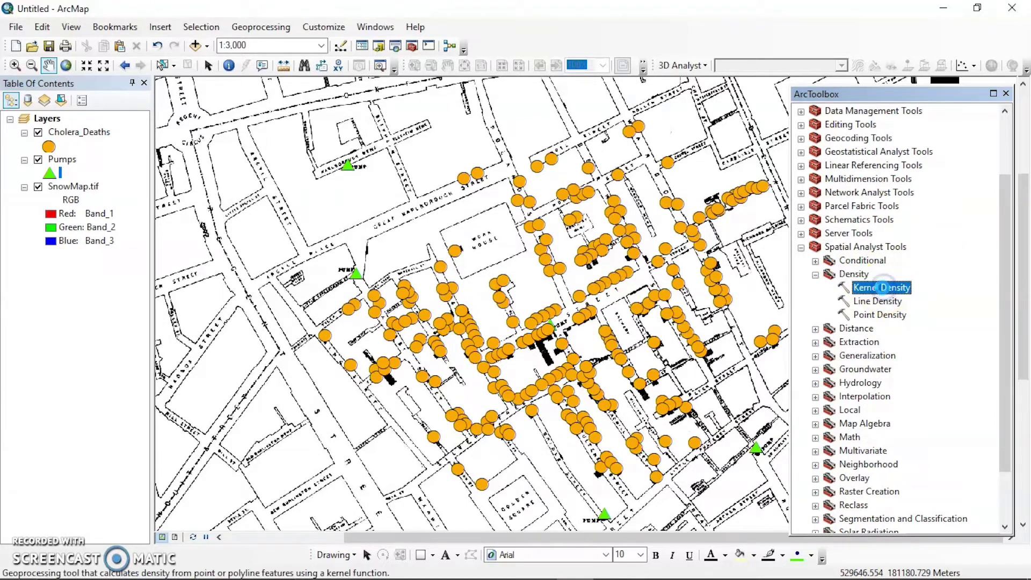
pyautogui.doubleClick(883, 287)
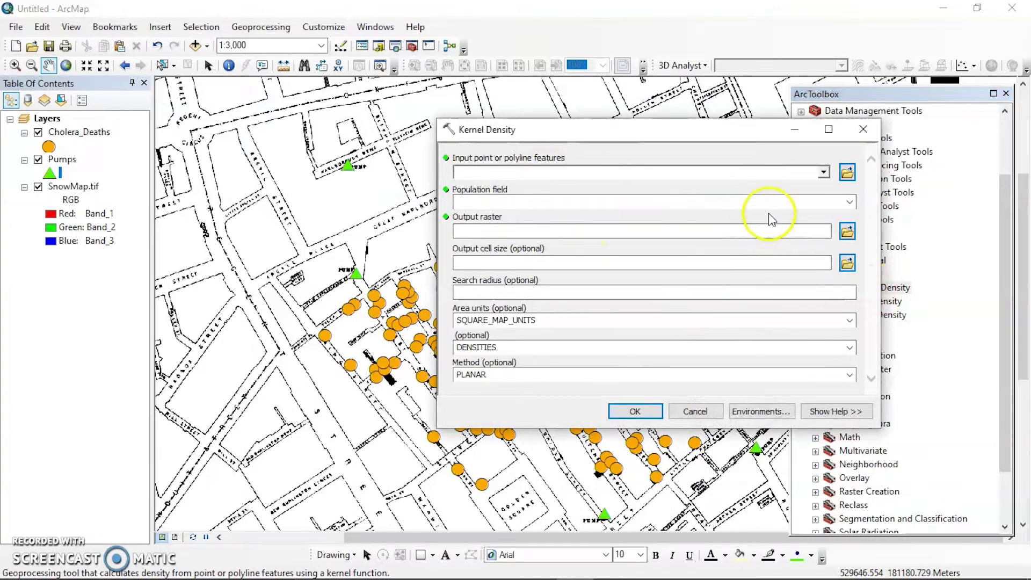
# Set Cholera_Deaths as the Kernel Density input features and Count as the population field.
pyautogui.click(485, 170)
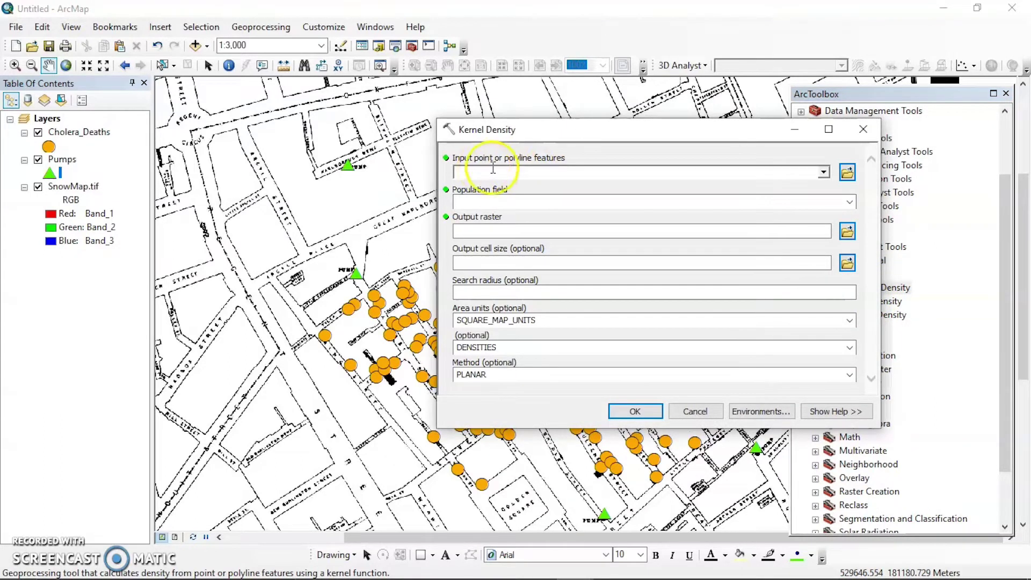
pyautogui.click(823, 172)
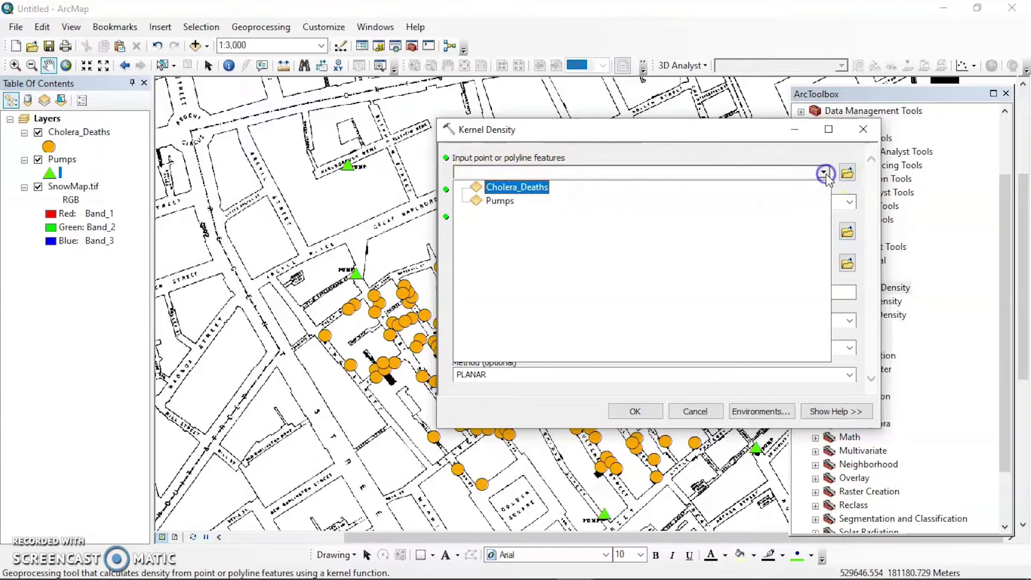
pyautogui.click(508, 188)
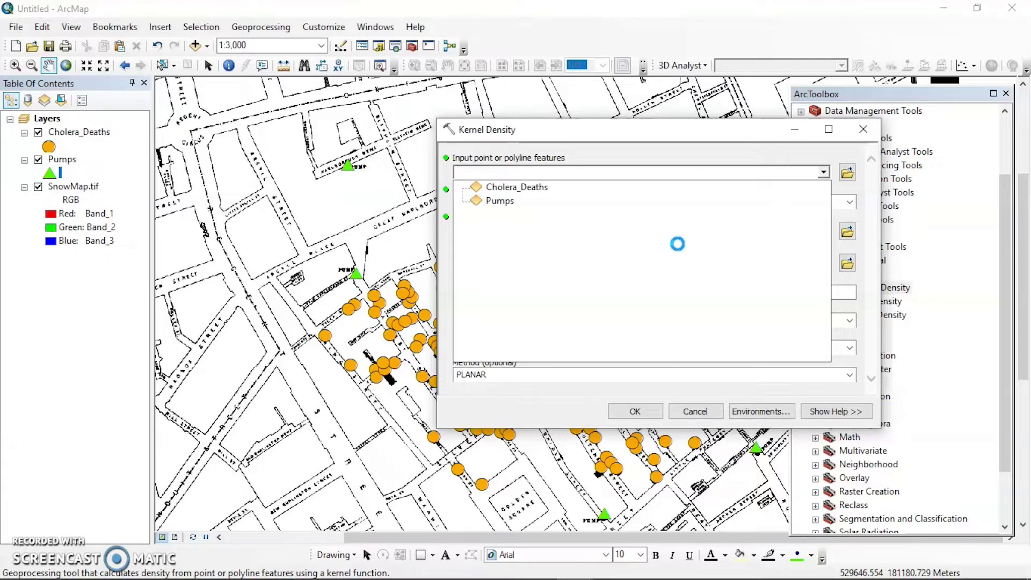
pyautogui.click(680, 248)
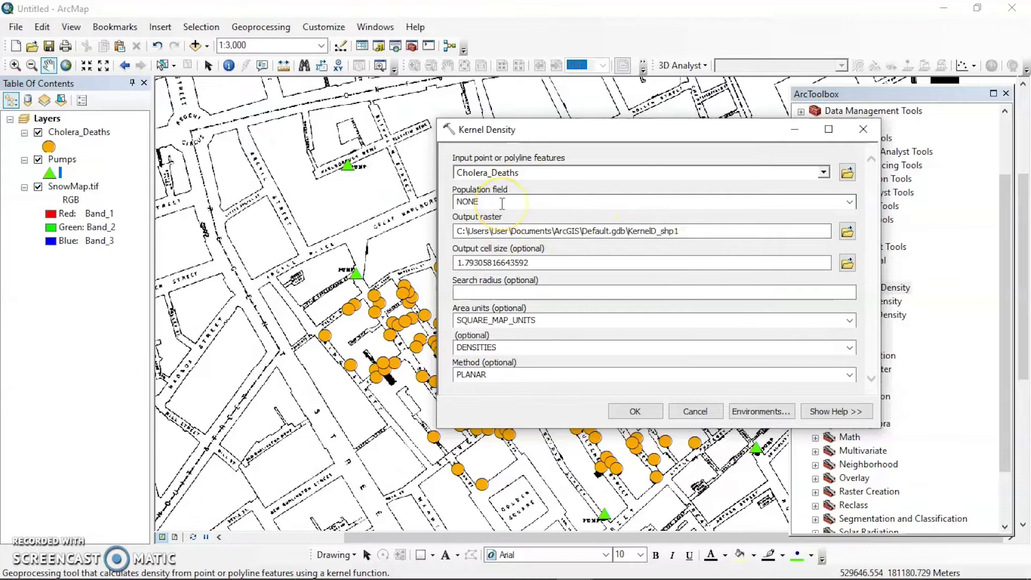
pyautogui.click(850, 202)
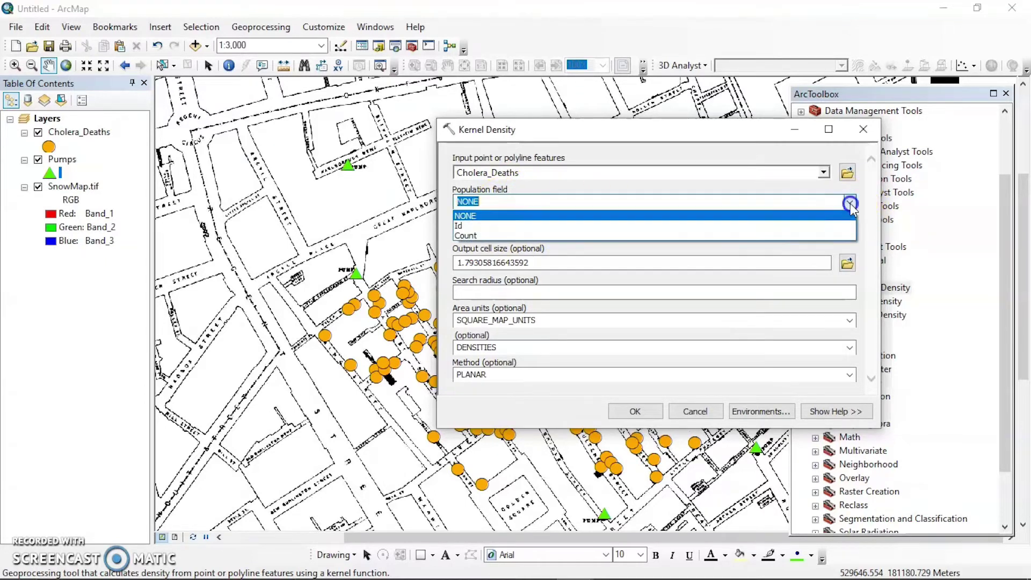
pyautogui.click(539, 236)
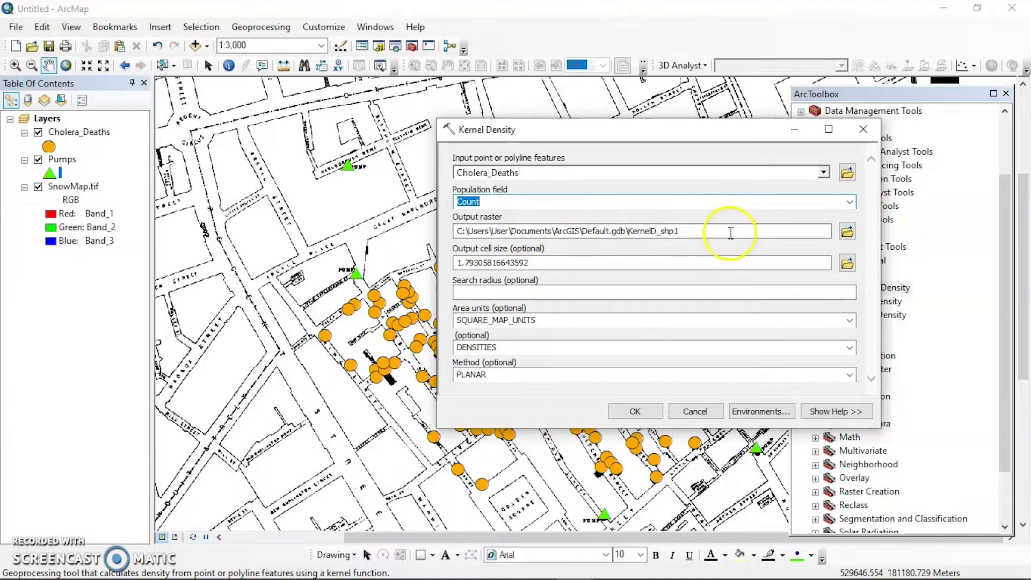
# Connect to the Tugasan SnowGIS folder inside Documents and save the Kernel Density output raster there as kernelD.
pyautogui.click(846, 232)
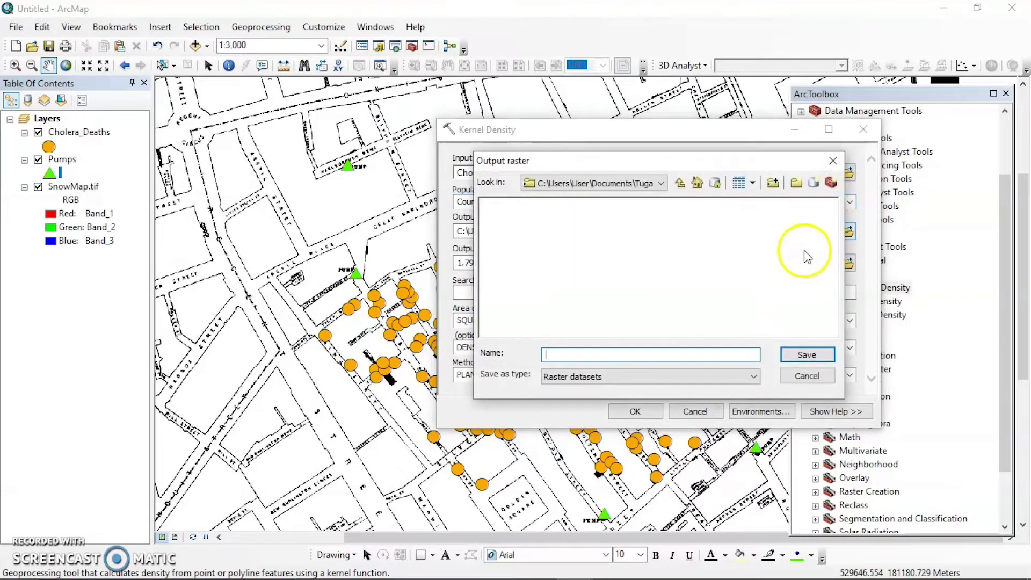
pyautogui.click(773, 184)
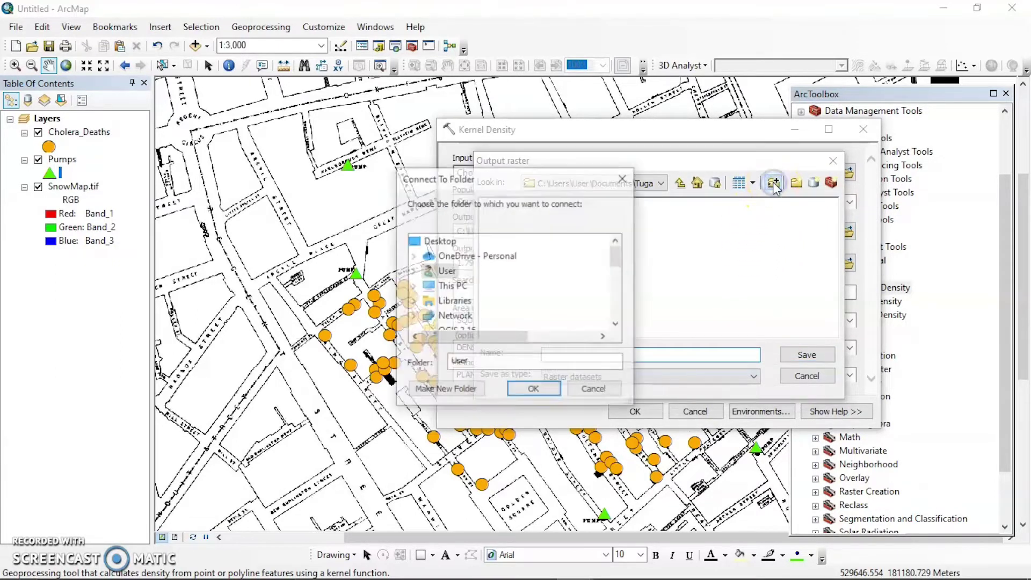
pyautogui.doubleClick(452, 285)
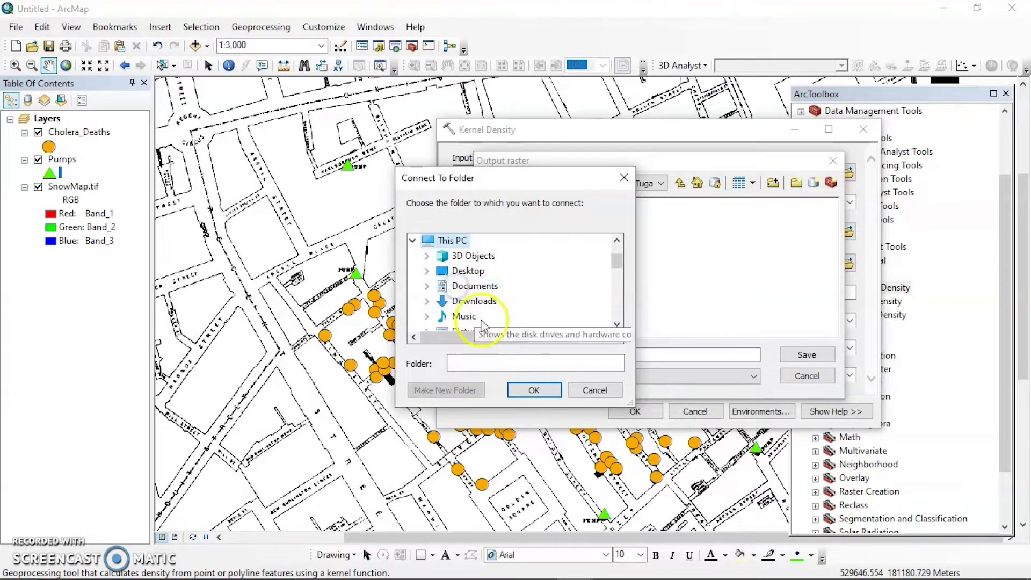
pyautogui.doubleClick(472, 286)
pyautogui.moveTo(617, 263); pyautogui.dragTo(618, 270)
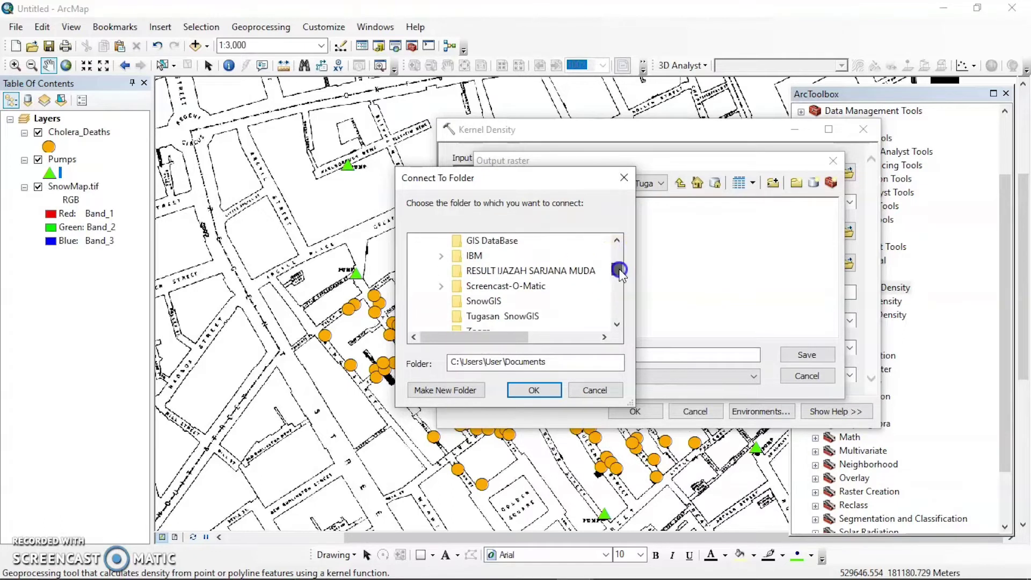
pyautogui.click(517, 320)
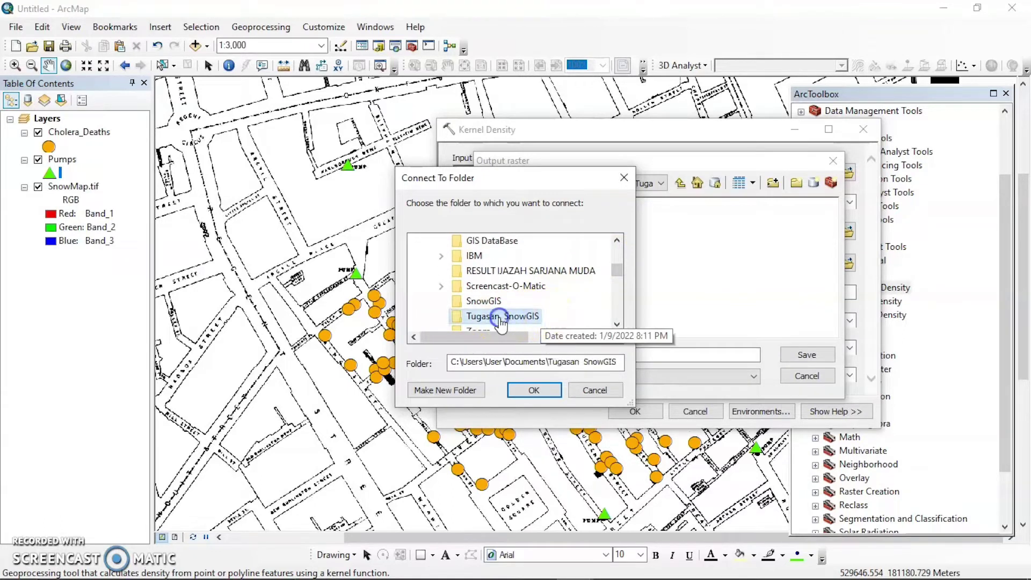
pyautogui.click(536, 391)
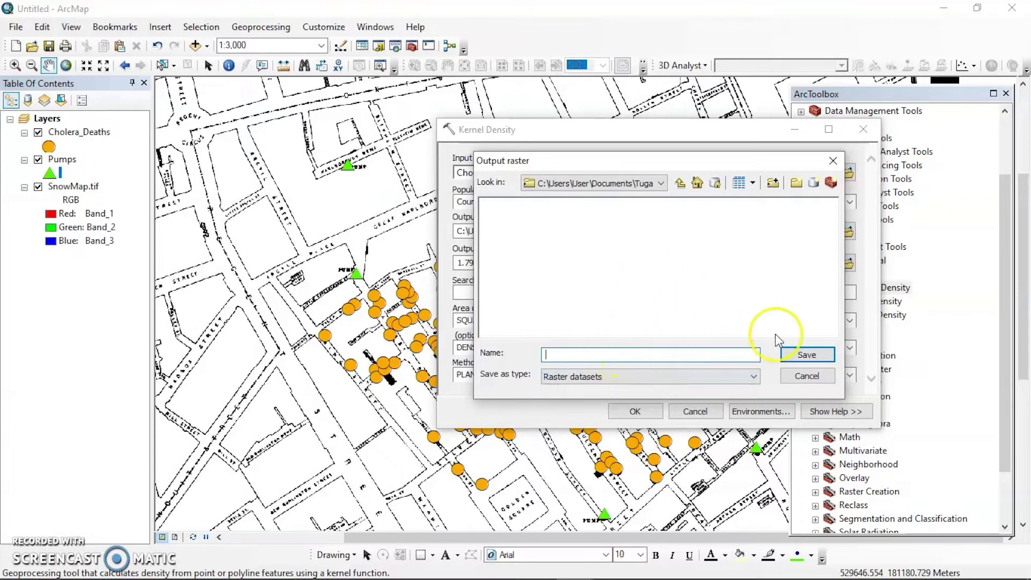
pyautogui.click(649, 354)
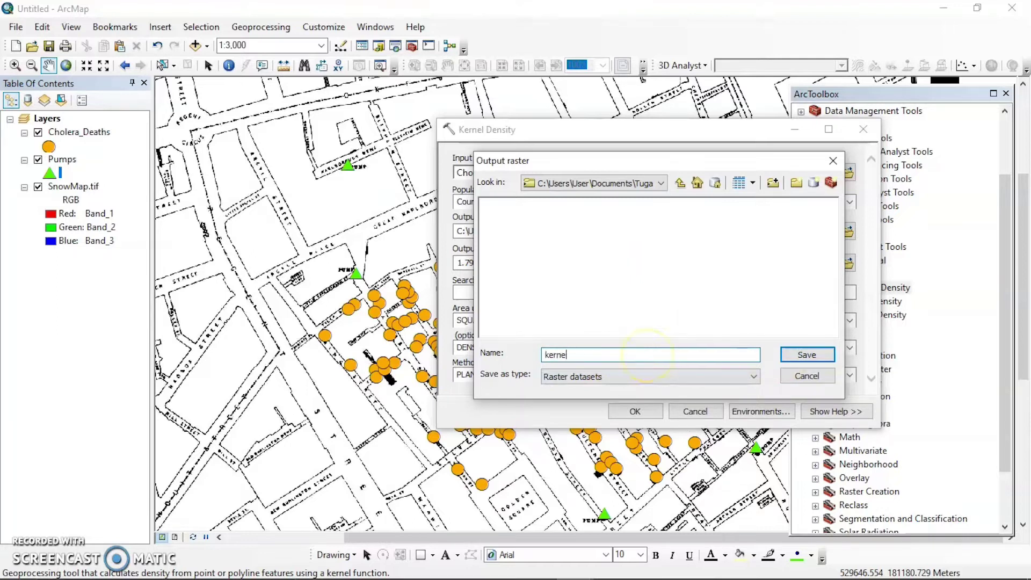
pyautogui.click(785, 353)
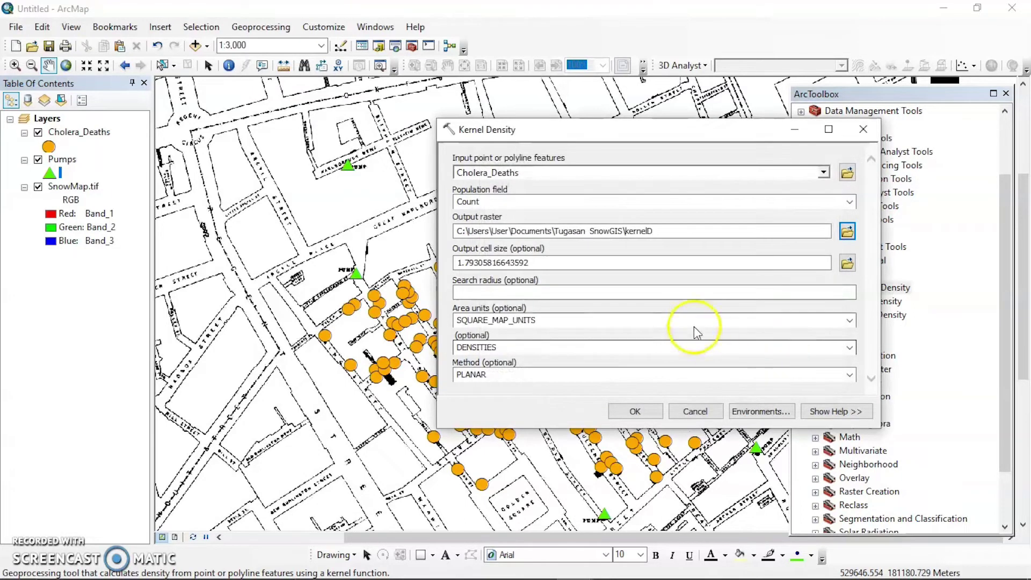
pyautogui.moveTo(652, 231); pyautogui.dragTo(628, 232)
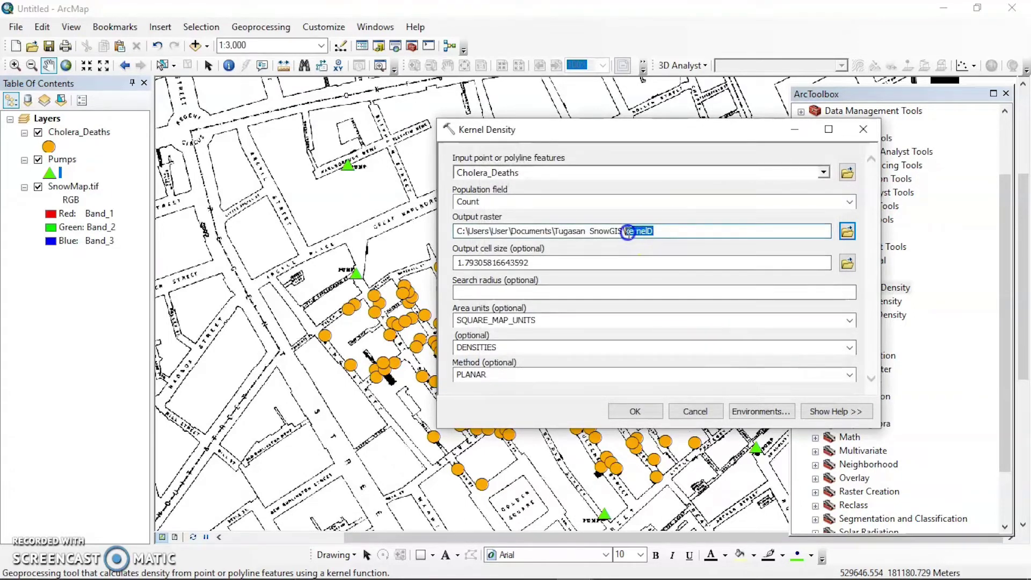
pyautogui.click(656, 231)
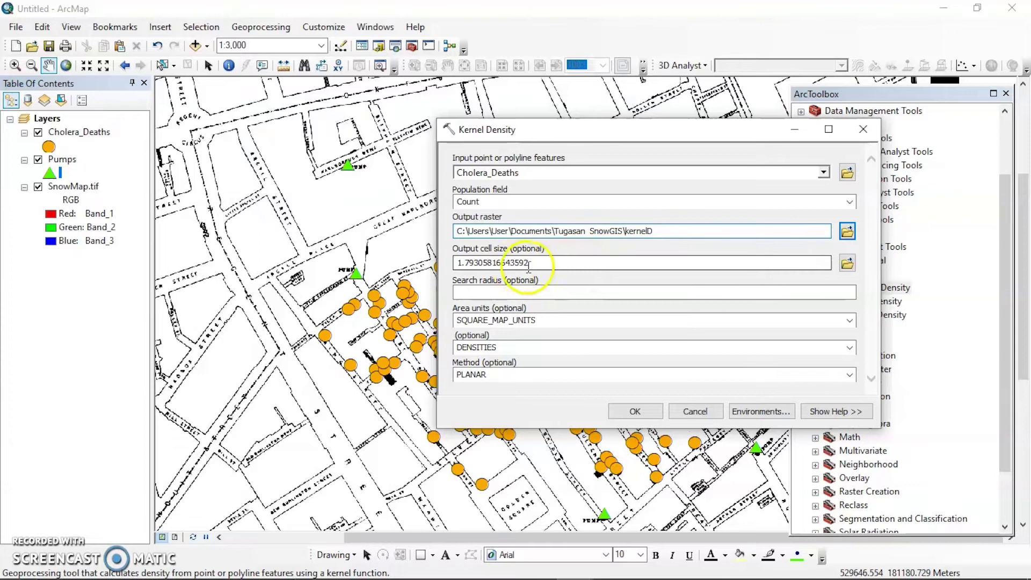
# Set the output cell size to 2, leave the search radius empty and run Kernel Density.
pyautogui.moveTo(549, 267); pyautogui.dragTo(455, 270)
pyautogui.write('2')
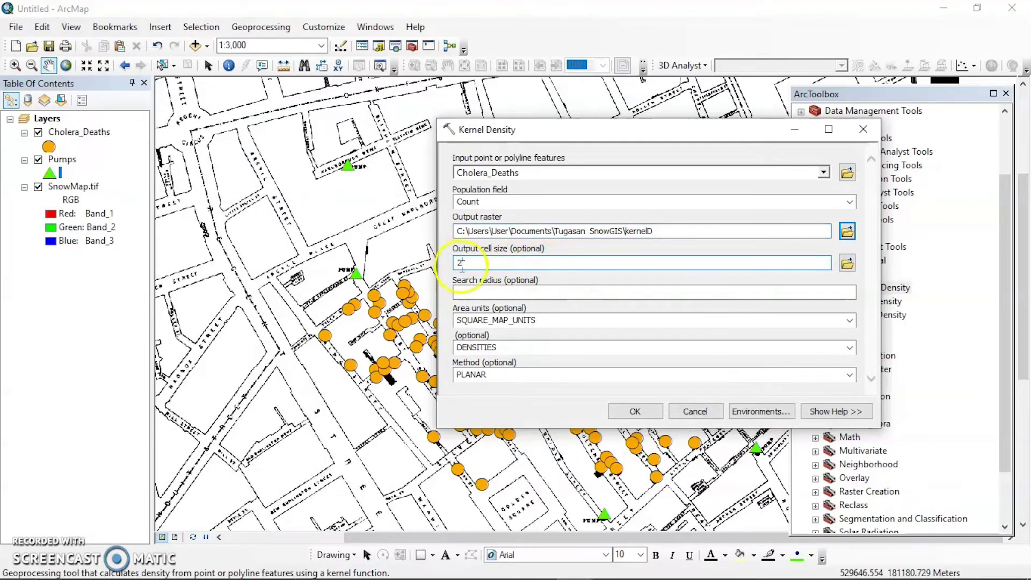
pyautogui.click(564, 291)
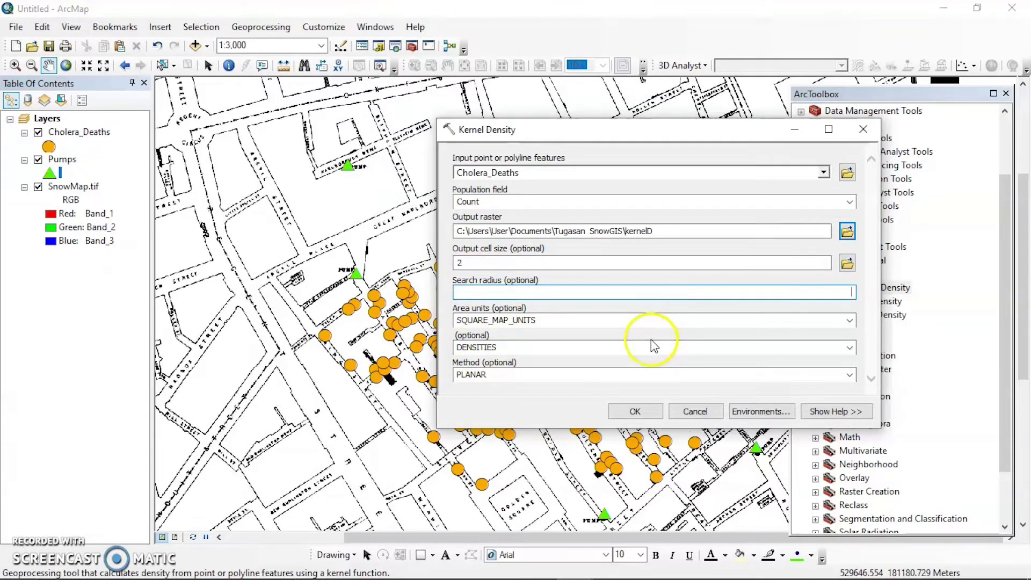
pyautogui.click(629, 412)
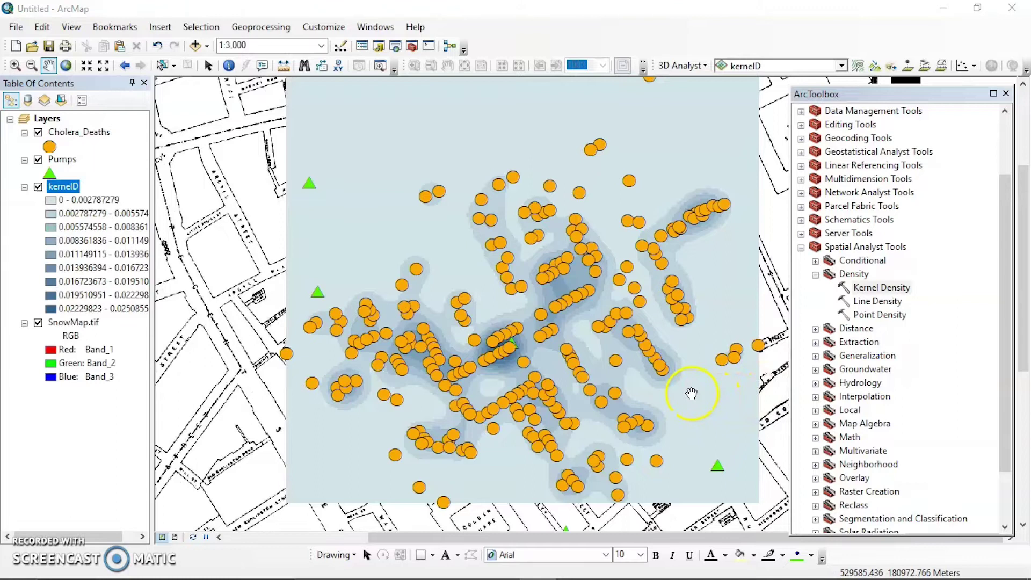
# Collapse the Density toolset and open the IDW tool from the Interpolation toolset.
pyautogui.moveTo(667, 365); pyautogui.dragTo(663, 381)
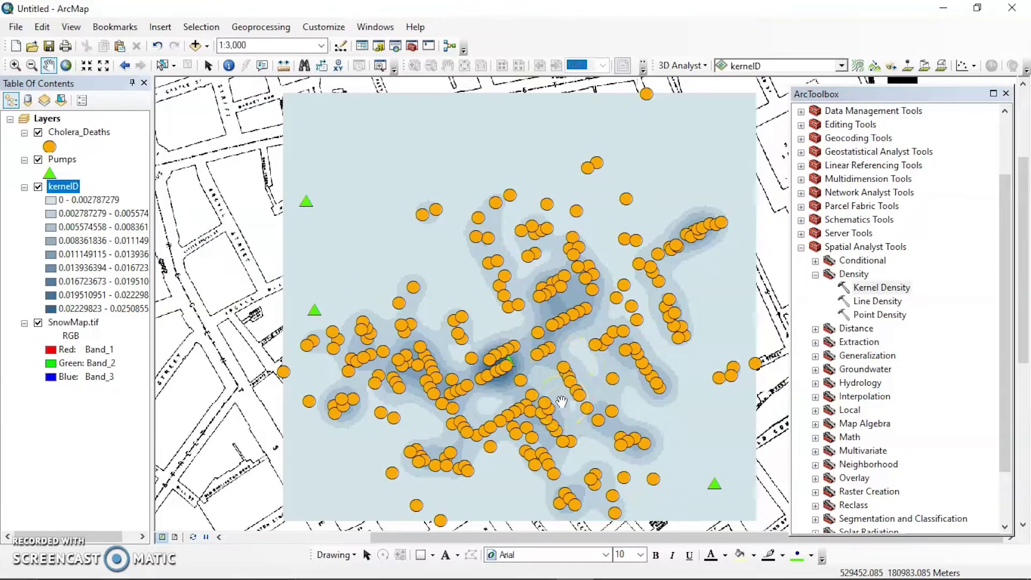
pyautogui.scroll(-2, 561, 401)
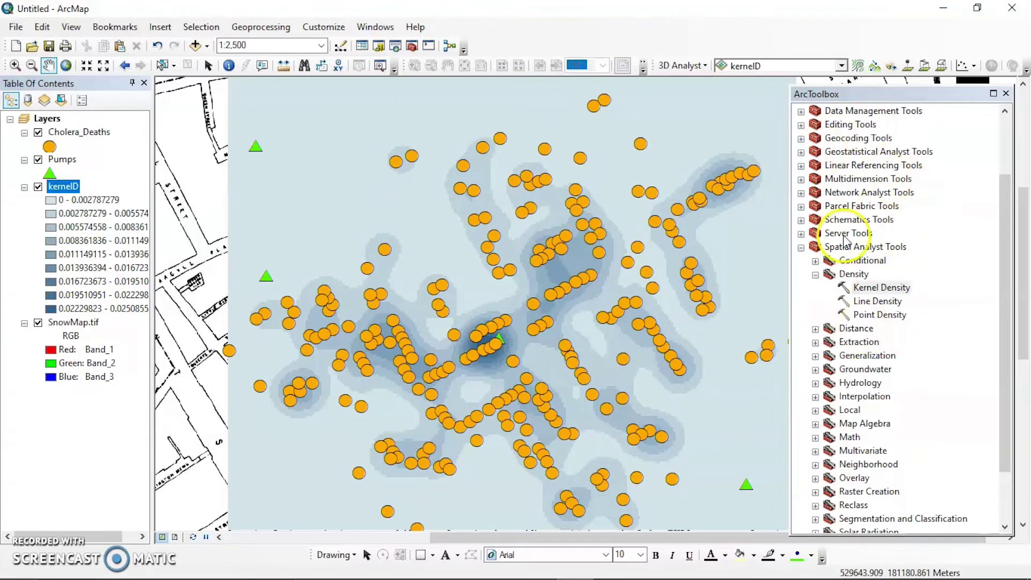
pyautogui.doubleClick(858, 277)
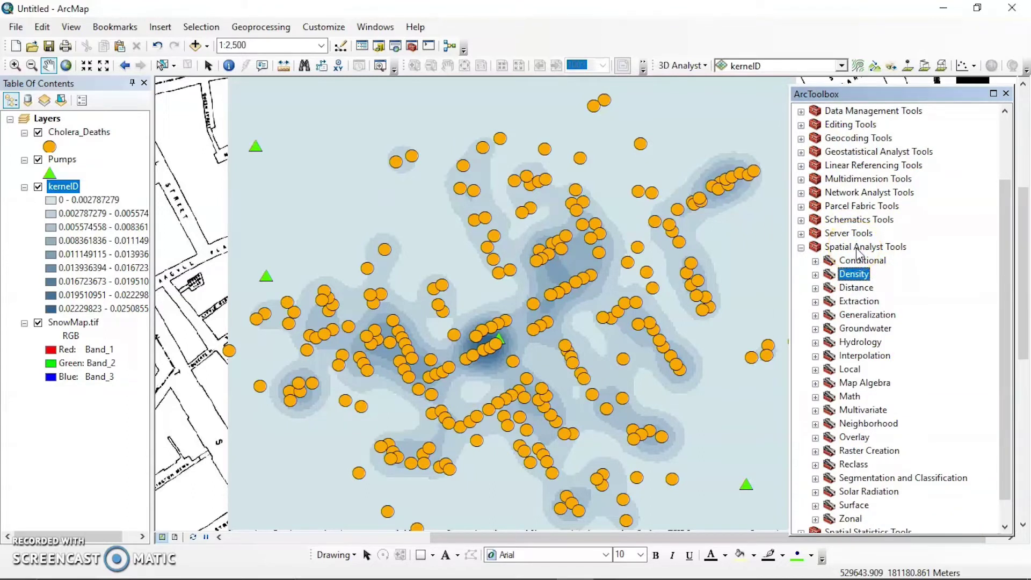
pyautogui.doubleClick(877, 359)
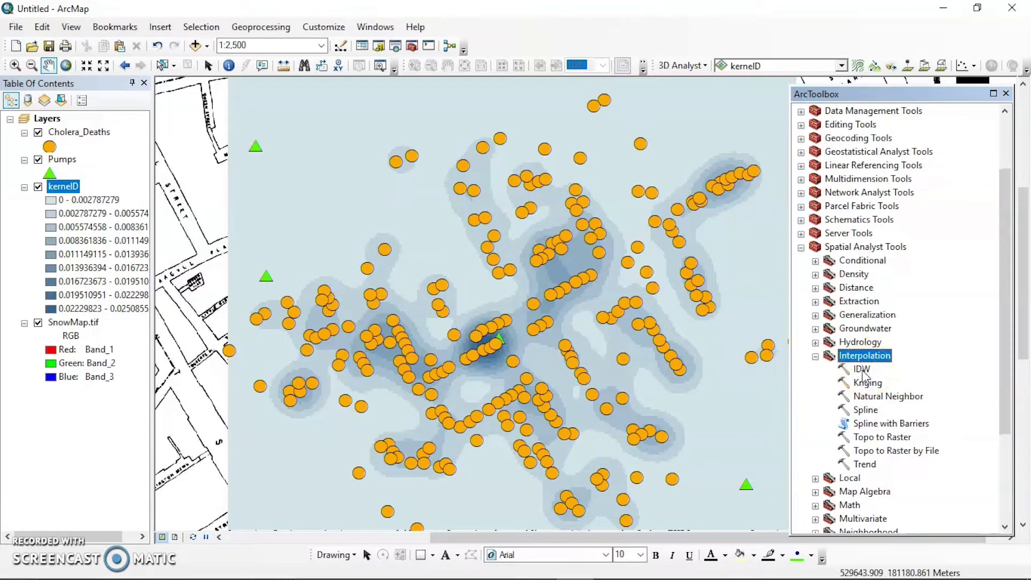
pyautogui.doubleClick(862, 370)
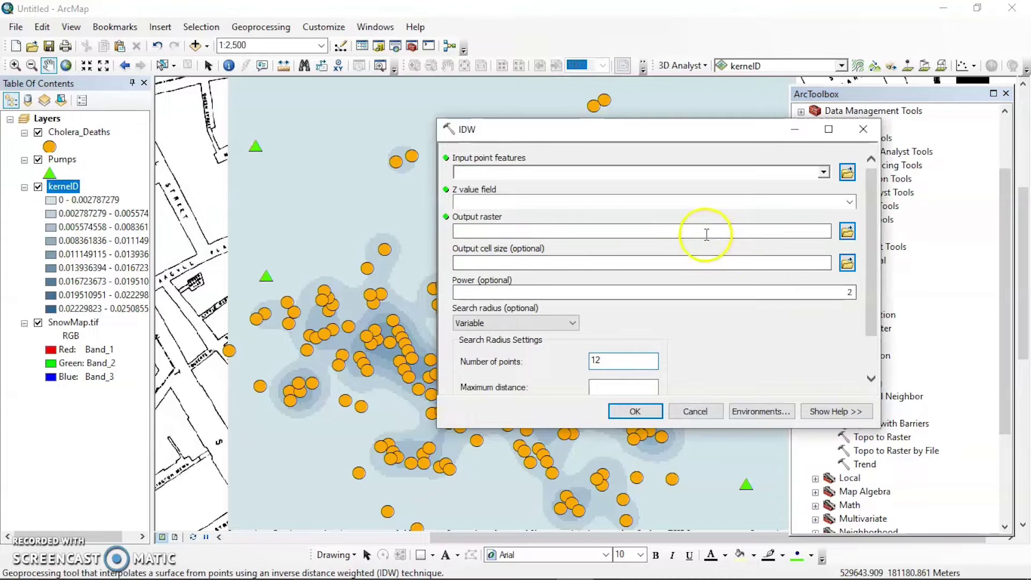
# Configure IDW with Cholera_Deaths as input, Count as Z value field and idw1 in the Tugasan SnowGIS folder as output raster.
pyautogui.click(824, 172)
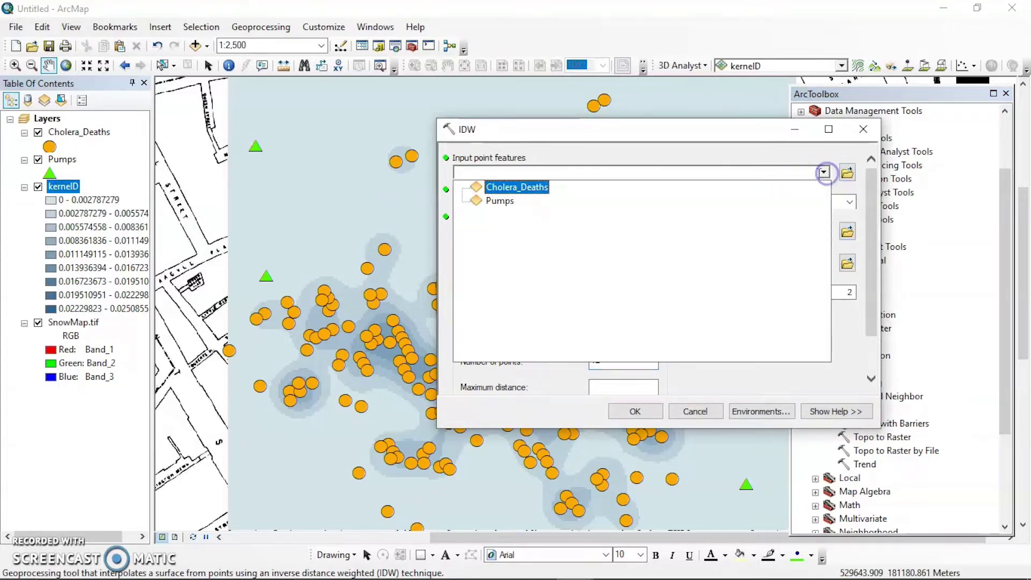
pyautogui.click(526, 187)
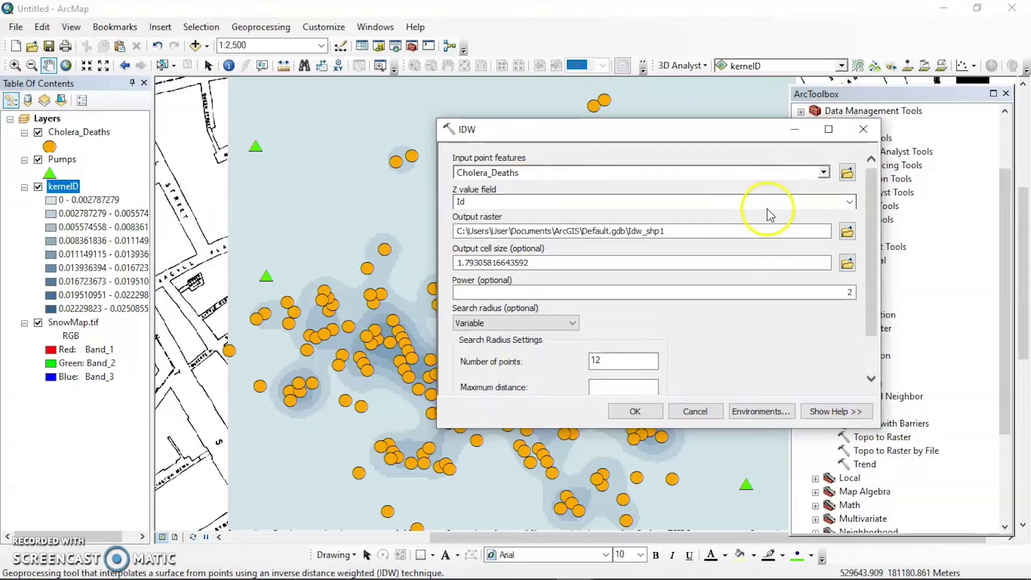
pyautogui.click(848, 202)
pyautogui.click(771, 229)
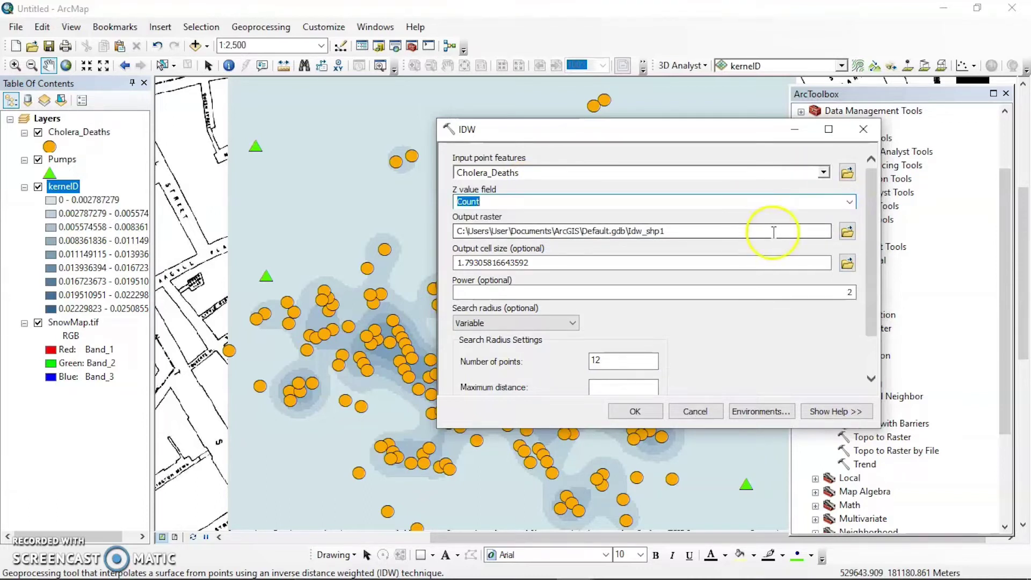
pyautogui.click(846, 230)
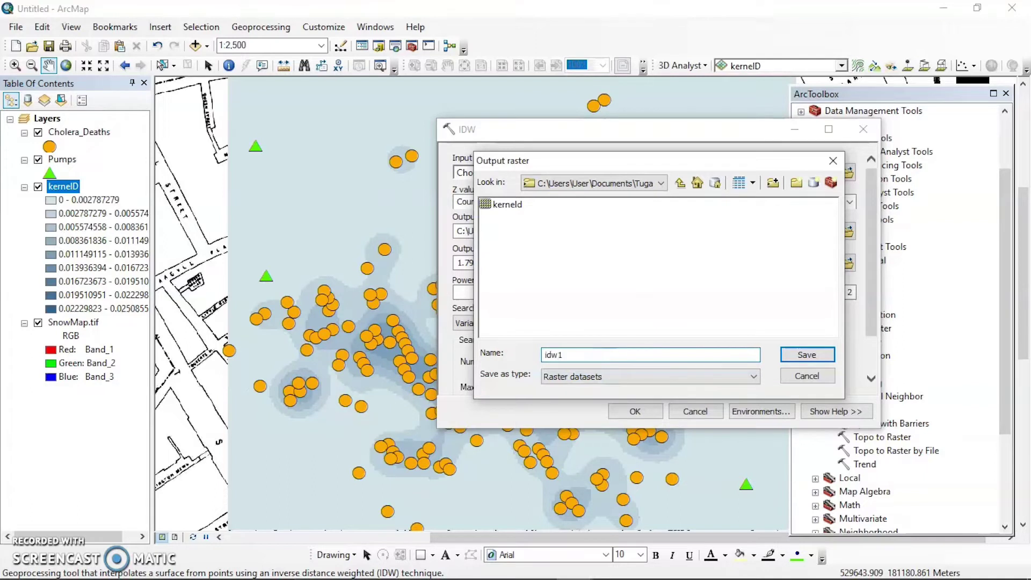
pyautogui.click(807, 354)
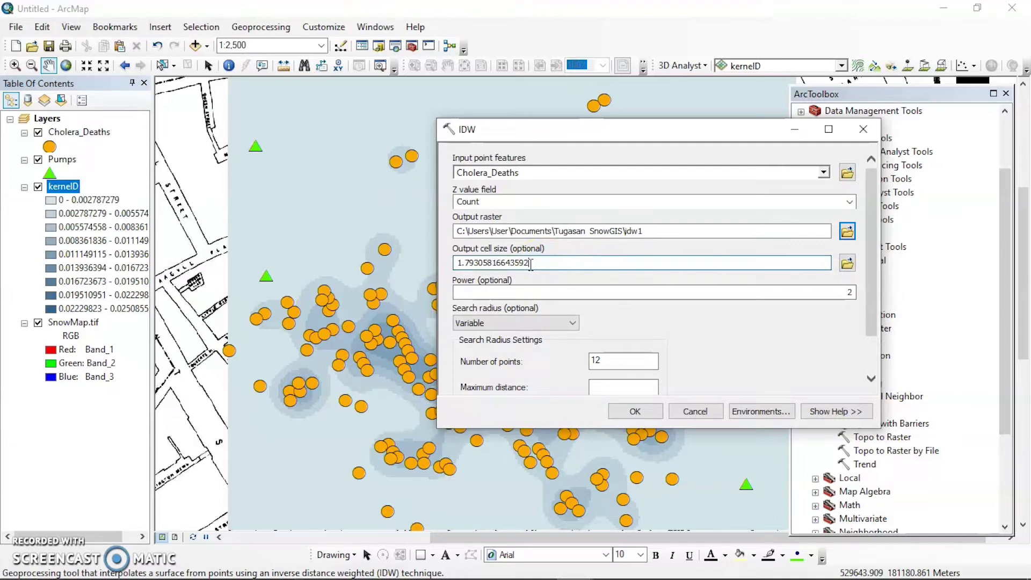
# Set the IDW output cell size to 50, keep the remaining defaults and run the interpolation.
pyautogui.moveTo(535, 263); pyautogui.dragTo(490, 263)
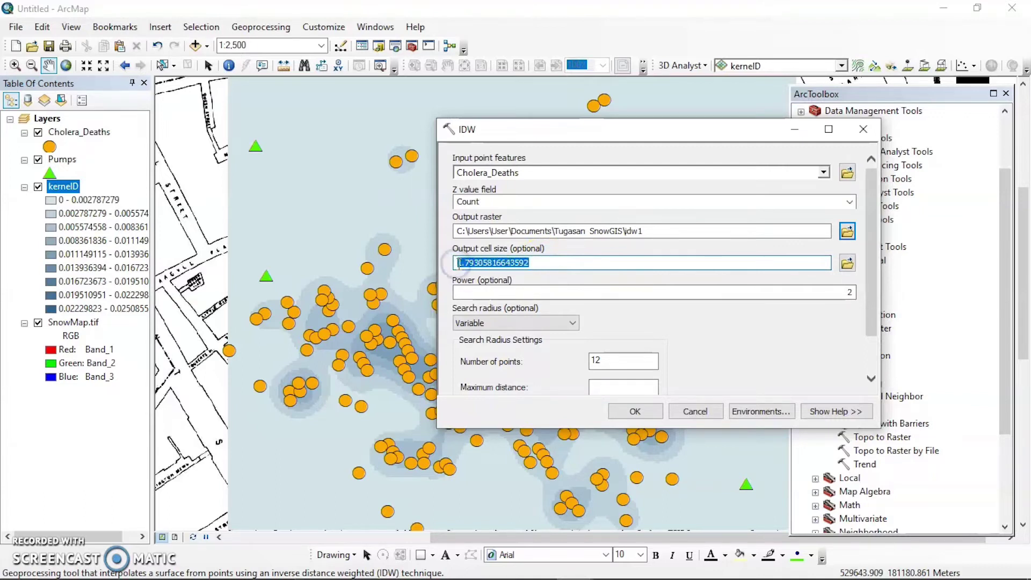
pyautogui.write('2')
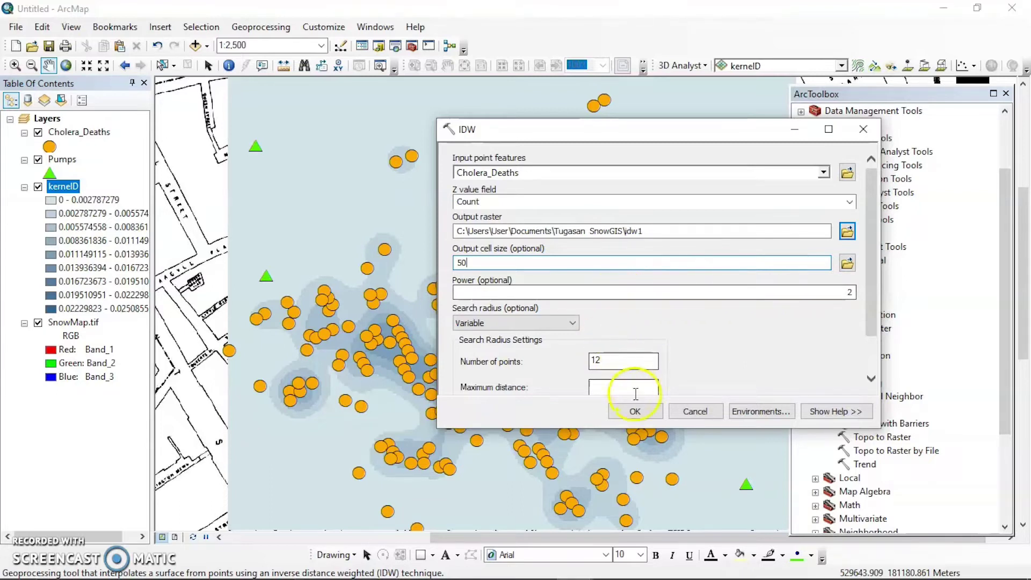
pyautogui.click(634, 411)
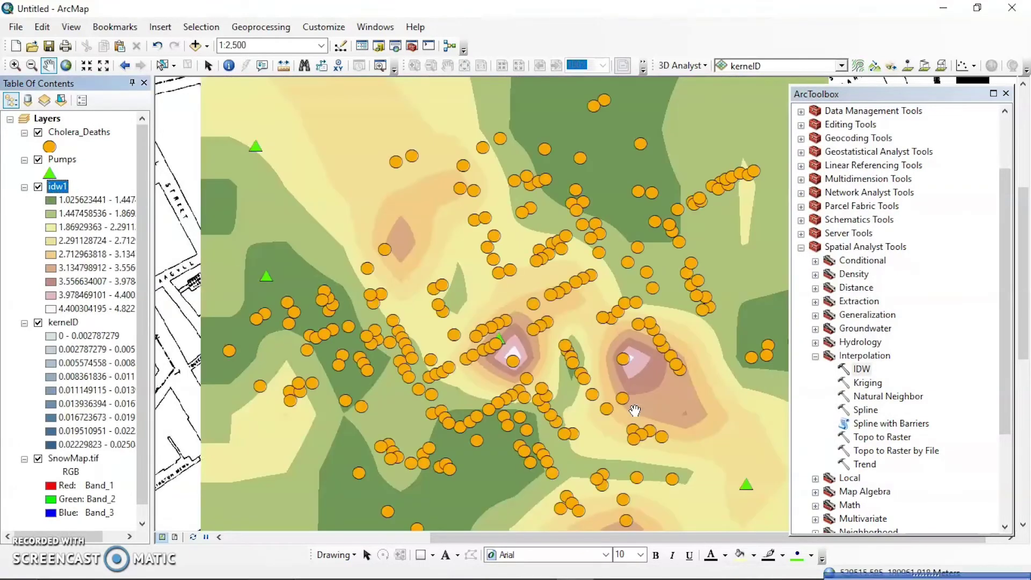
pyautogui.scroll(1, 650, 351)
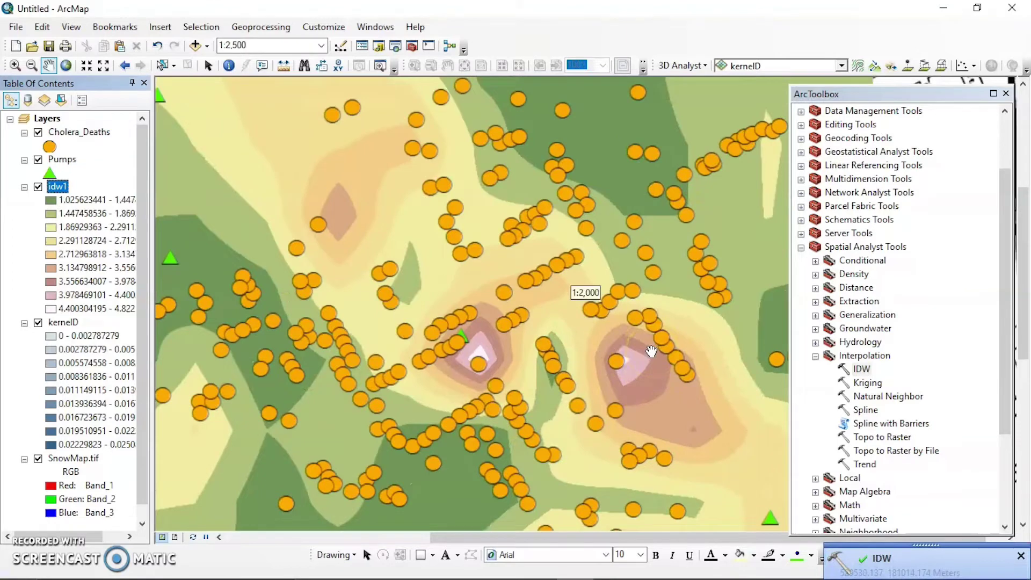
pyautogui.scroll(1, 660, 353)
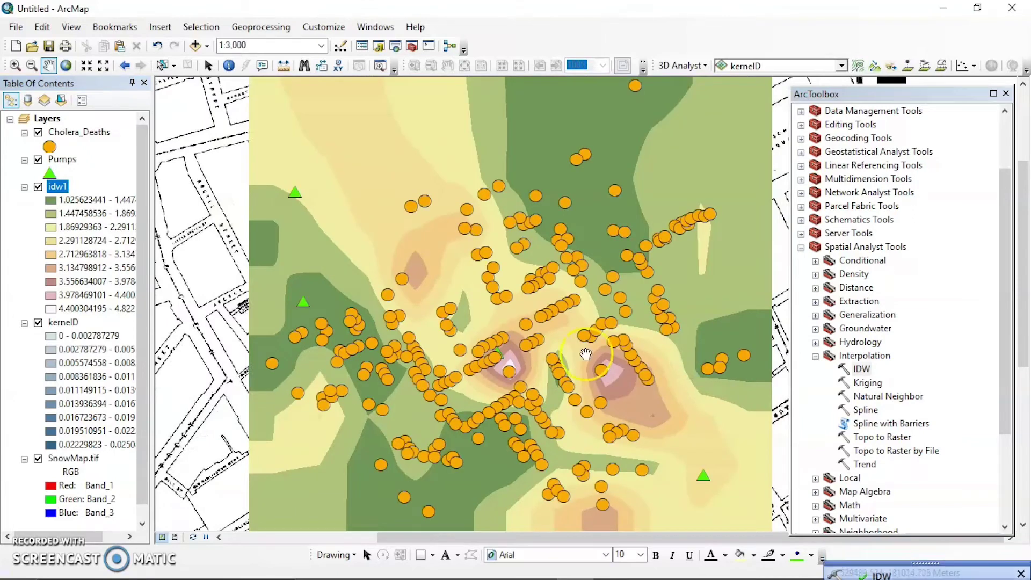
# Hide the kernelD layer beneath idw1 and close the ArcToolbox window.
pyautogui.click(60, 190)
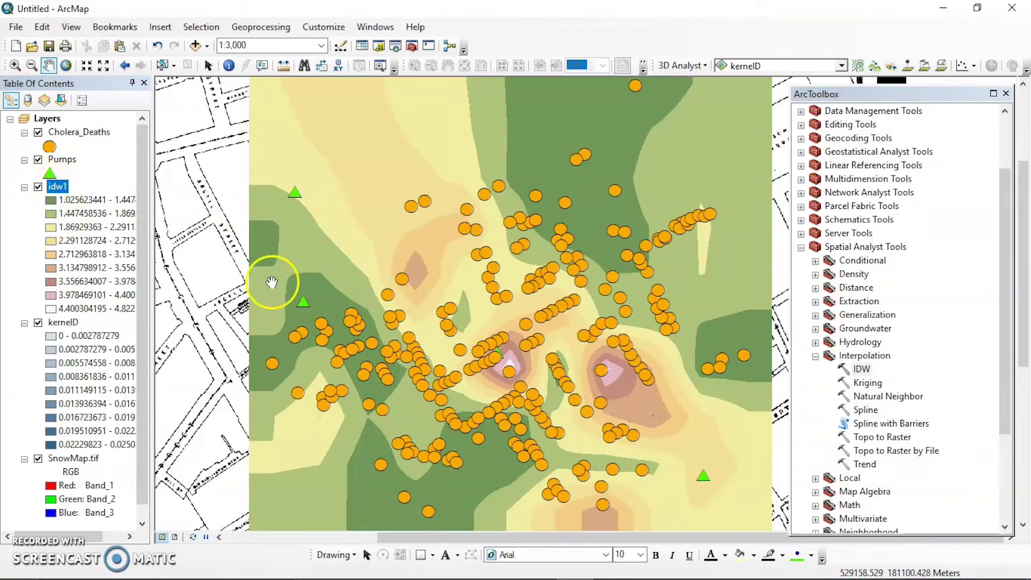
pyautogui.click(38, 323)
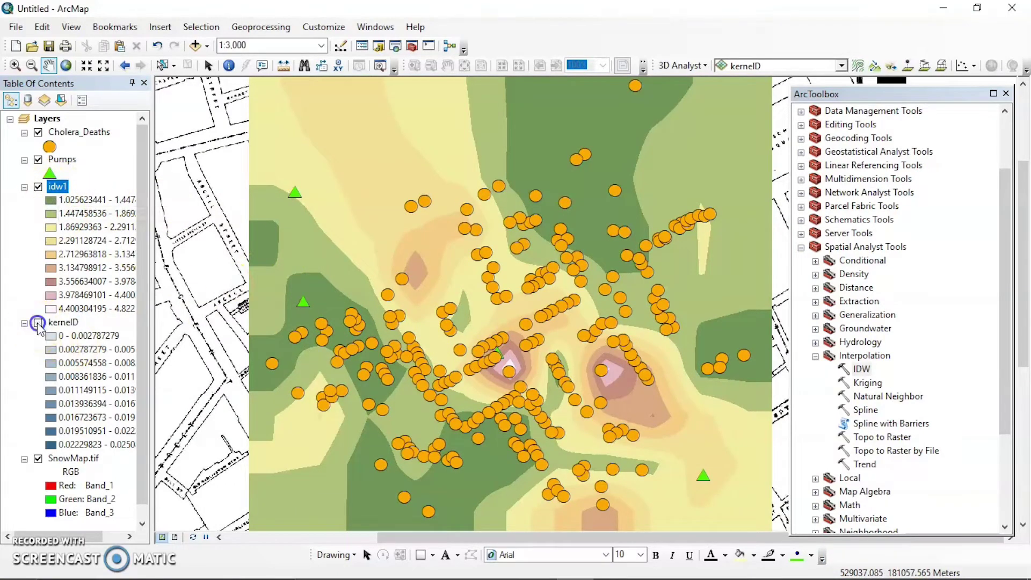
pyautogui.scroll(1, 647, 322)
pyautogui.scroll(-1, 651, 346)
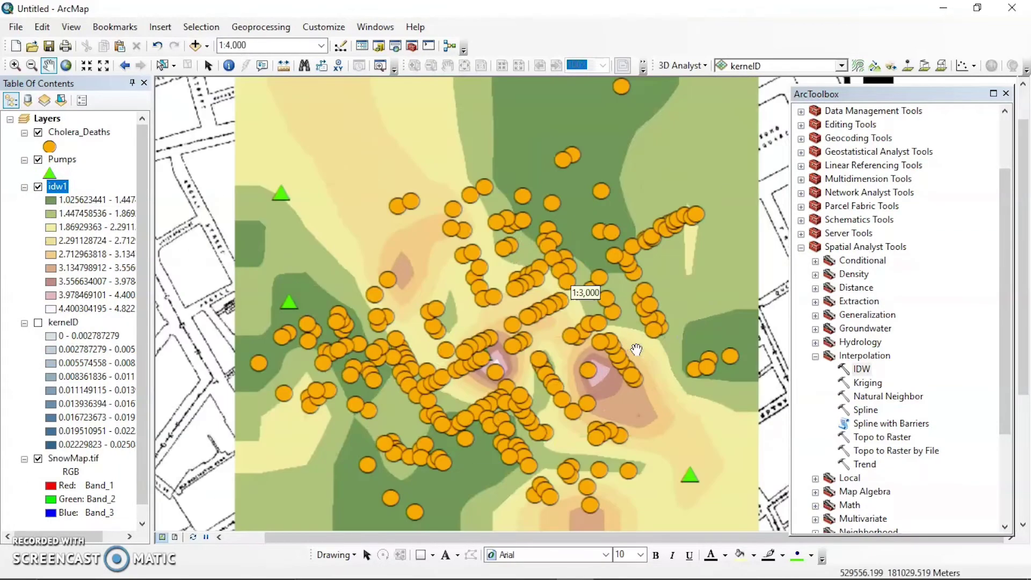
pyautogui.click(1006, 94)
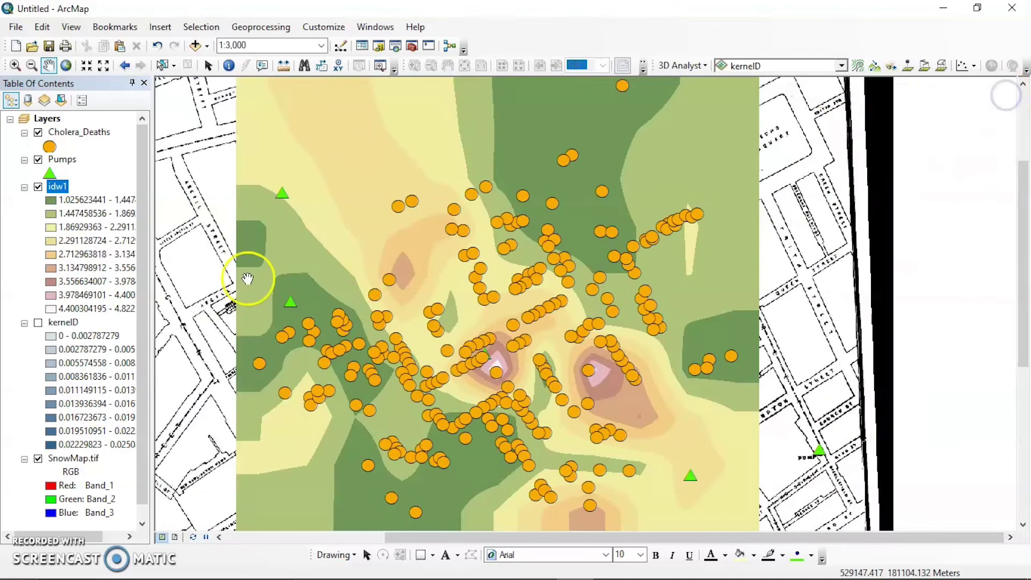
# Hide the idw1 layer and display kernelD to view the kernel density surface under the death points.
pyautogui.click(38, 187)
pyautogui.click(38, 322)
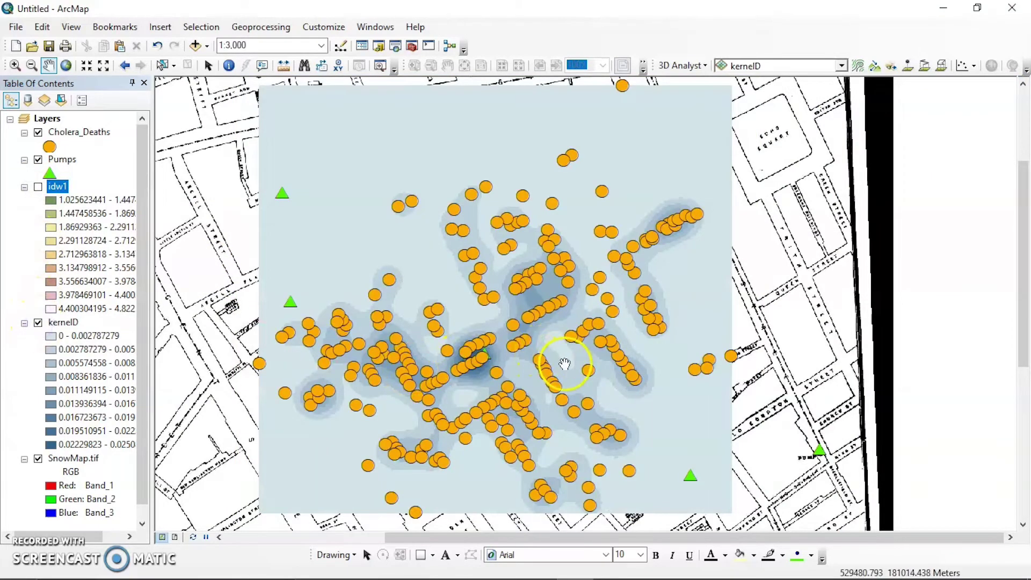
pyautogui.moveTo(585, 363); pyautogui.dragTo(611, 368)
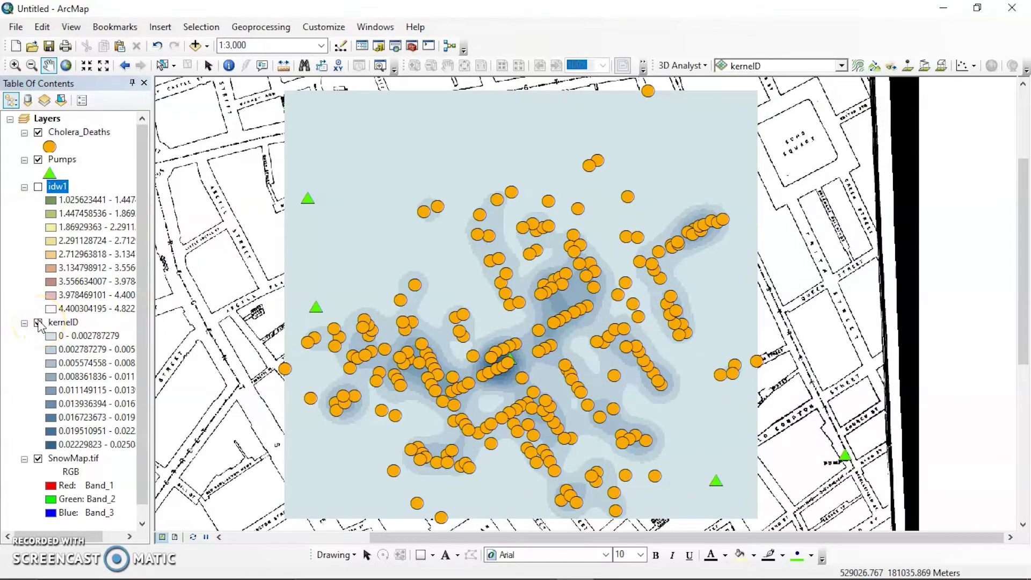
pyautogui.click(58, 187)
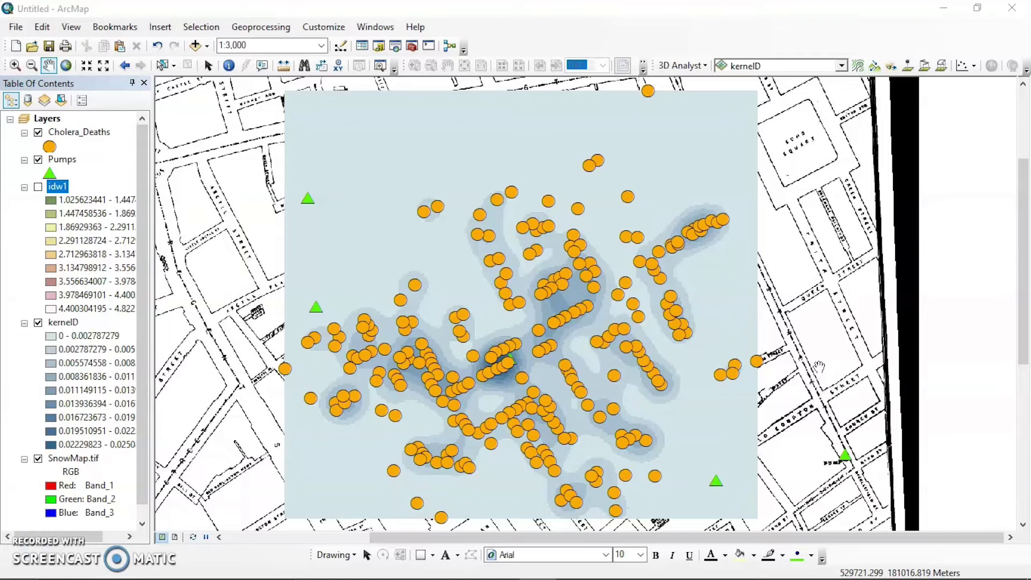
pyautogui.click(818, 366)
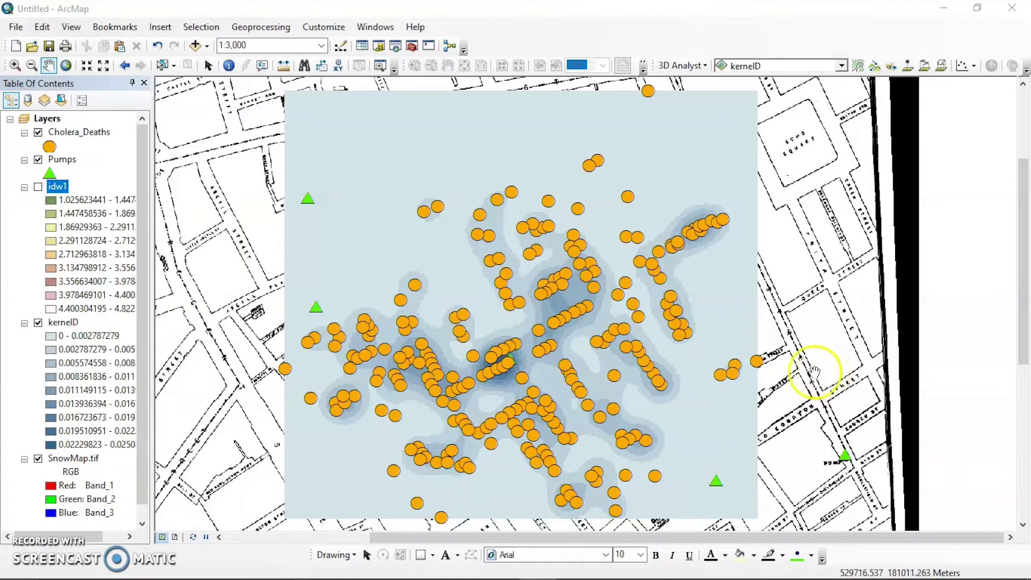
pyautogui.click(175, 218)
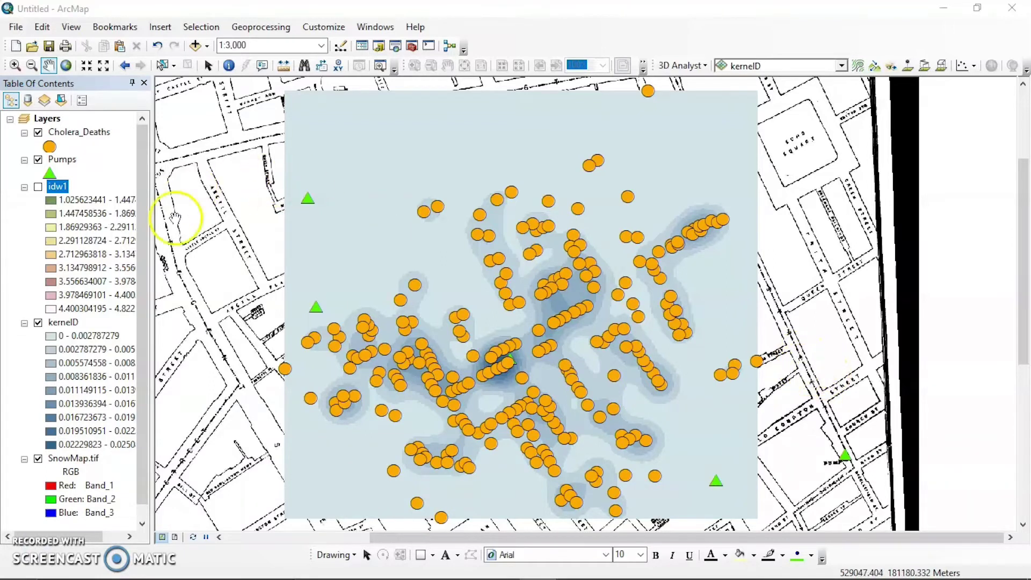
# Switch the display from kernelD to idw1 to compare the interpolated surface.
pyautogui.click(60, 324)
pyautogui.click(38, 322)
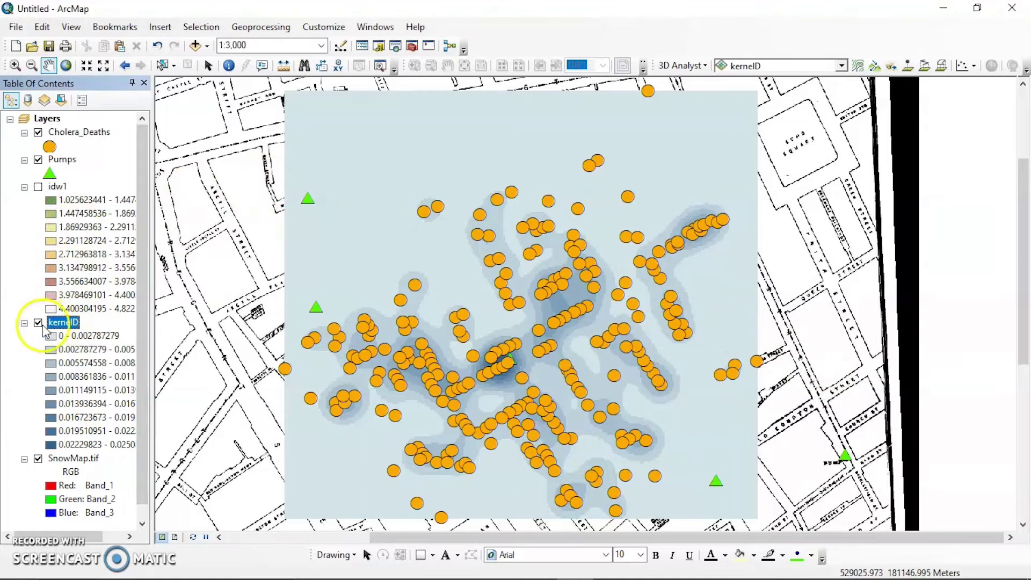
pyautogui.click(47, 202)
pyautogui.click(38, 187)
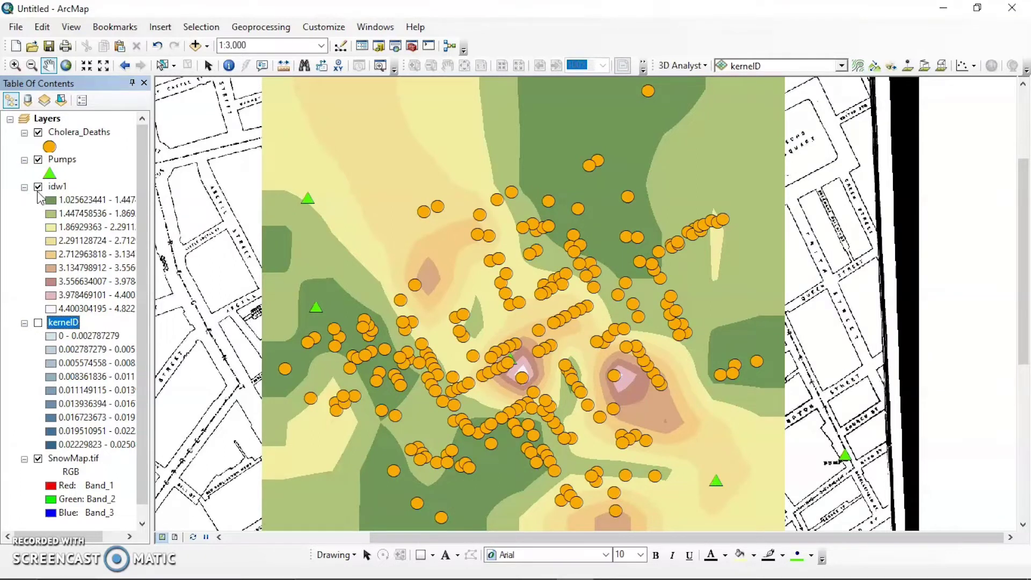
# Display kernelD again instead of idw1 and examine the density around the central pump at 1:2,000 scale.
pyautogui.click(38, 188)
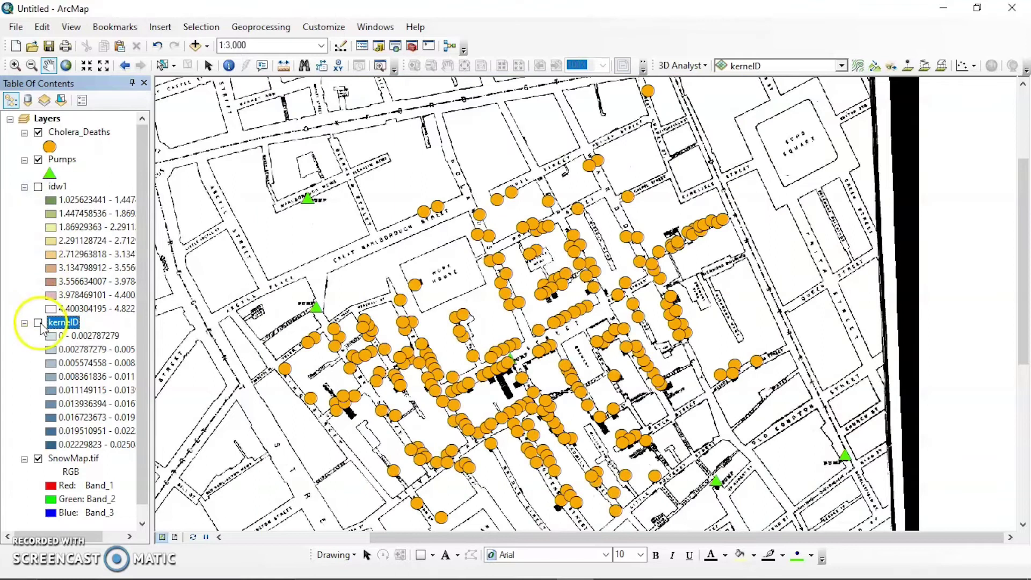
pyautogui.click(38, 322)
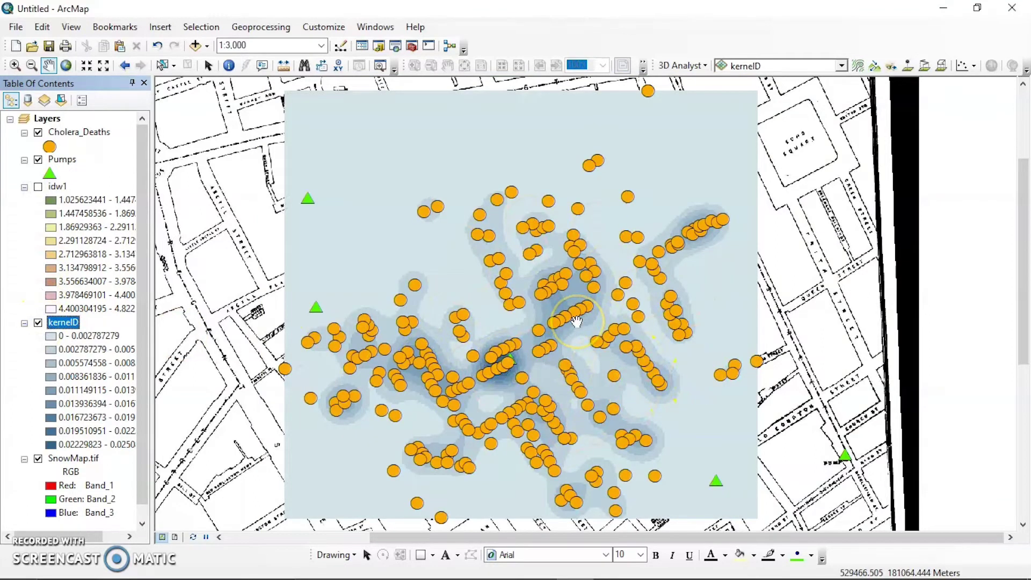
pyautogui.scroll(-2, 540, 382)
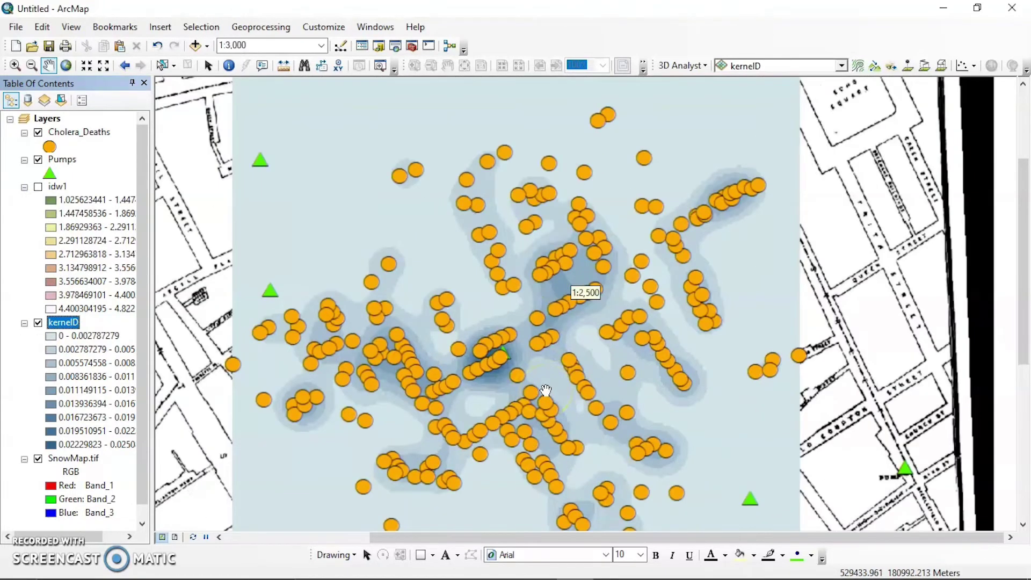
pyautogui.scroll(-1, 545, 390)
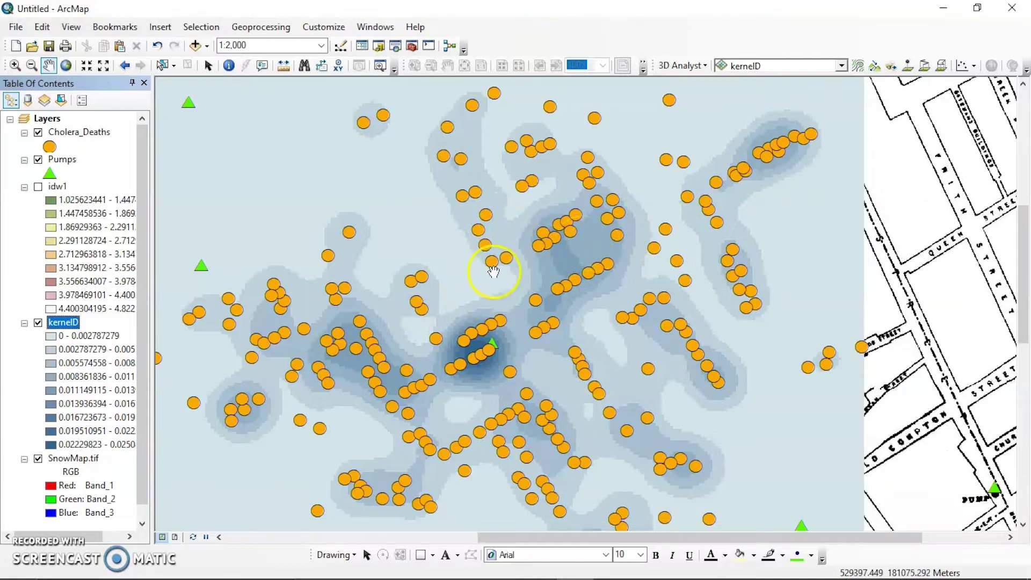
pyautogui.moveTo(602, 270); pyautogui.dragTo(606, 303)
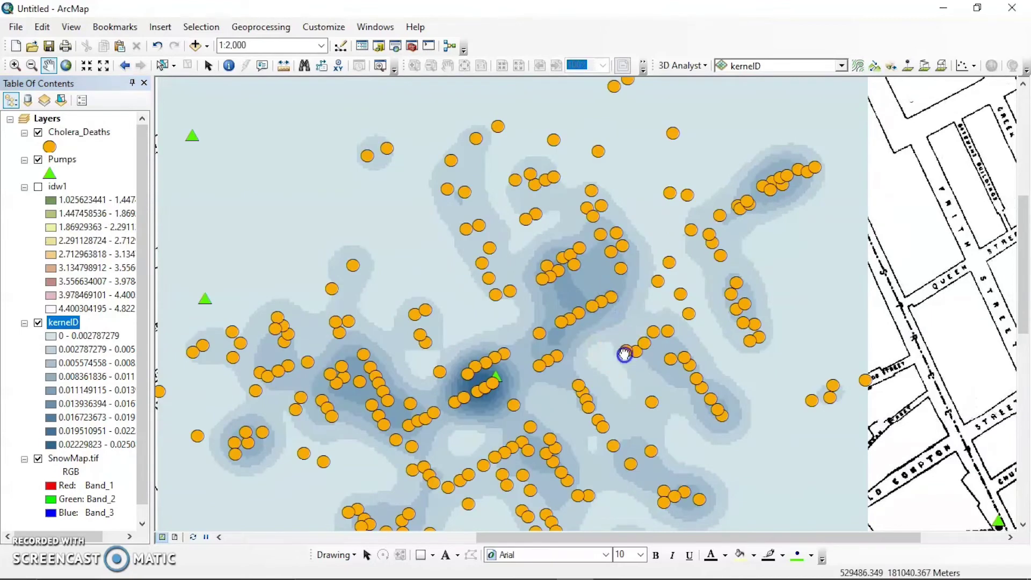
pyautogui.moveTo(624, 353); pyautogui.dragTo(632, 312)
# Set the kernelD layer's transparency to 50% and inspect the street map beneath the density surface.
pyautogui.click(58, 322)
pyautogui.doubleClick(58, 322)
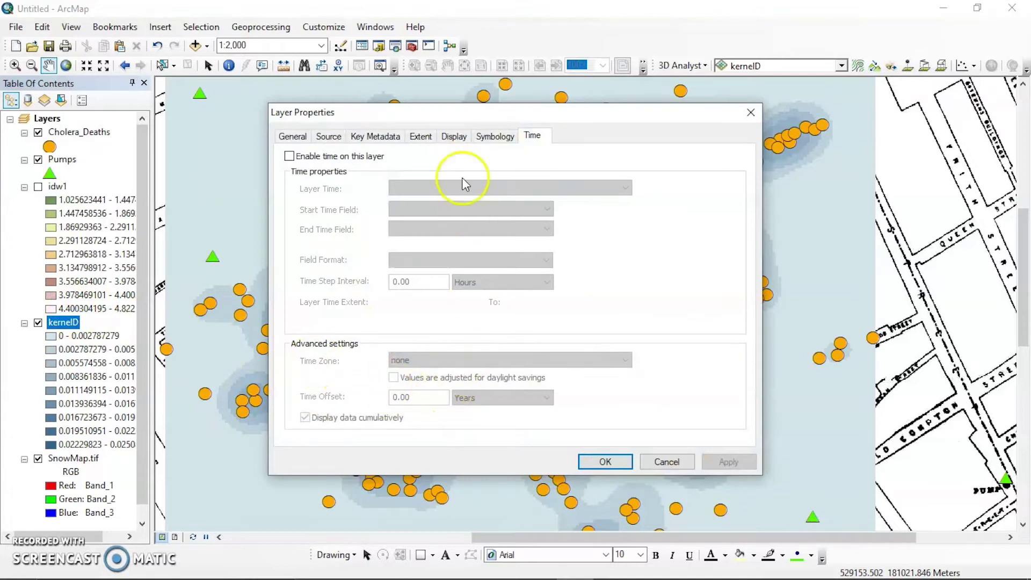
pyautogui.click(455, 136)
pyautogui.click(406, 301)
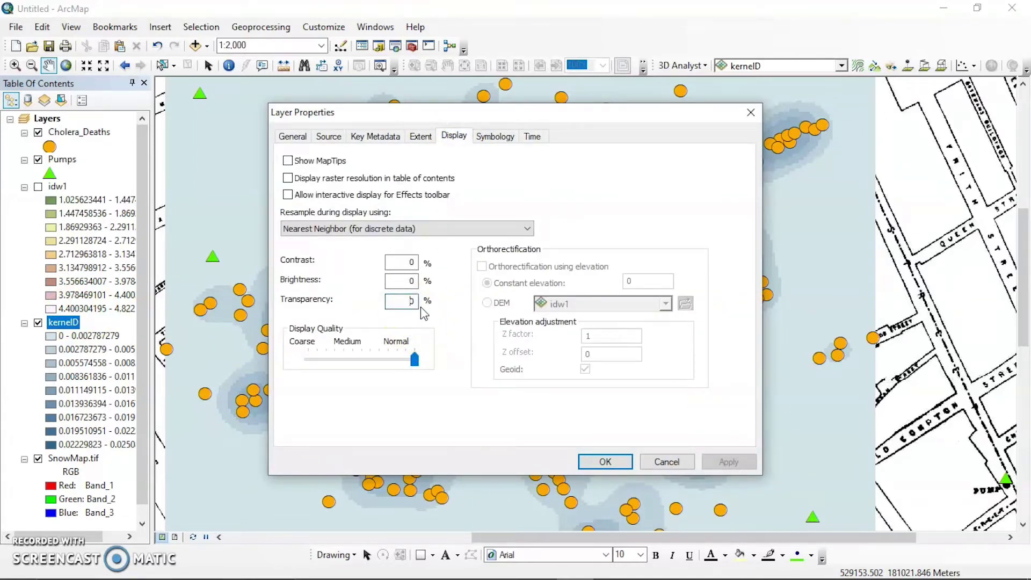
pyautogui.write('50')
pyautogui.click(611, 460)
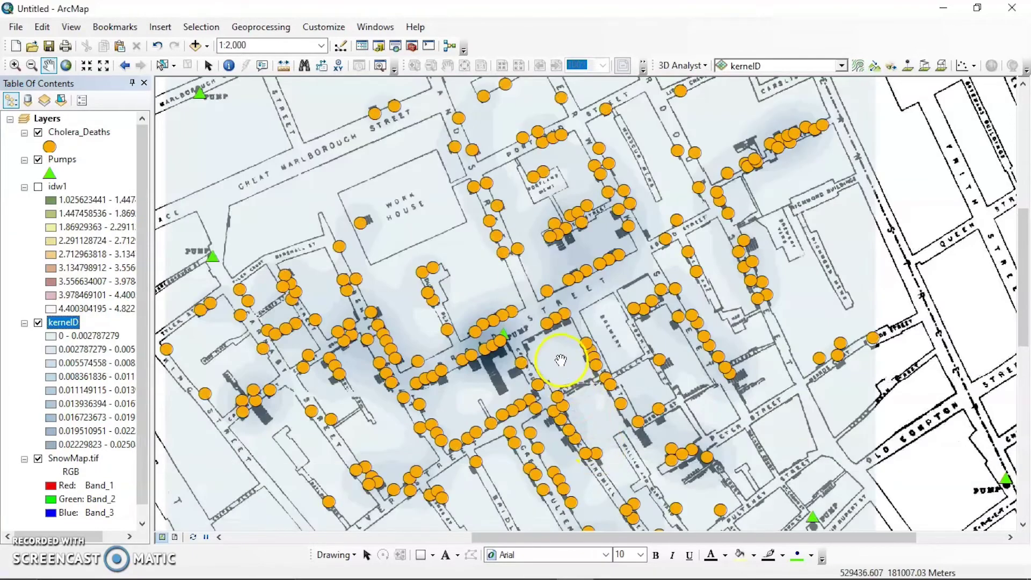
pyautogui.moveTo(585, 359); pyautogui.dragTo(603, 374)
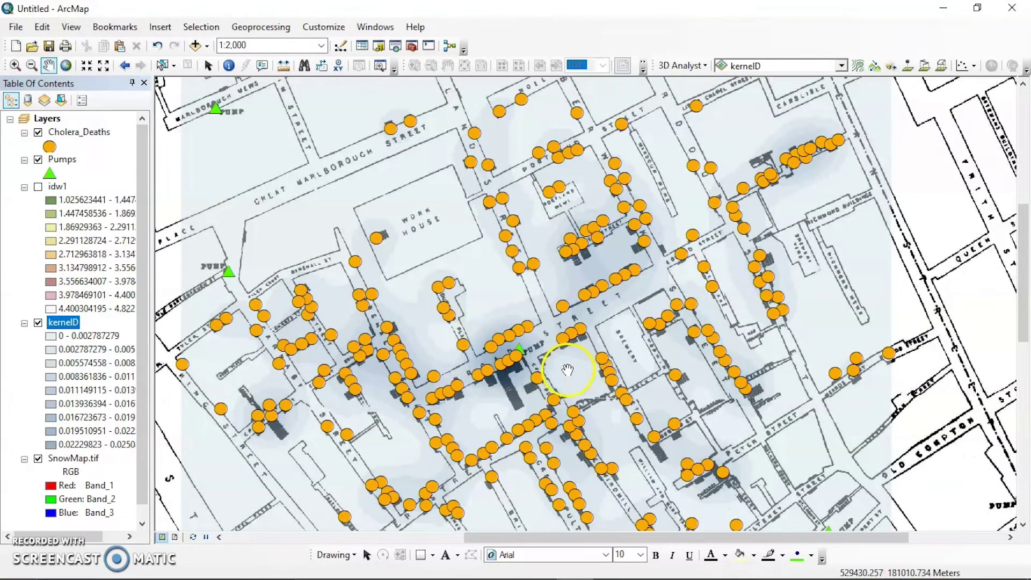
pyautogui.moveTo(567, 370); pyautogui.dragTo(589, 369)
pyautogui.click(553, 358)
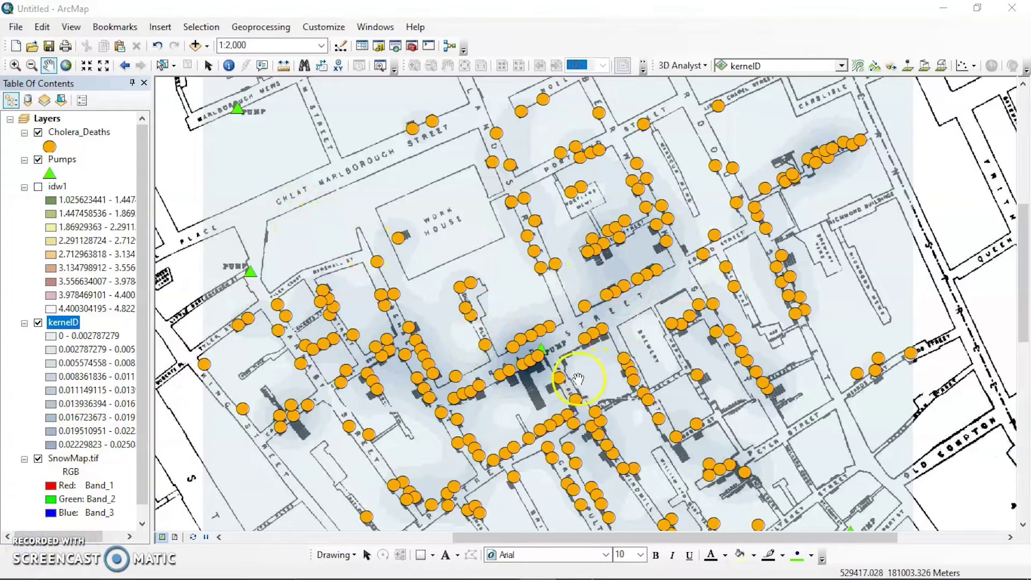
pyautogui.moveTo(590, 383); pyautogui.dragTo(643, 364)
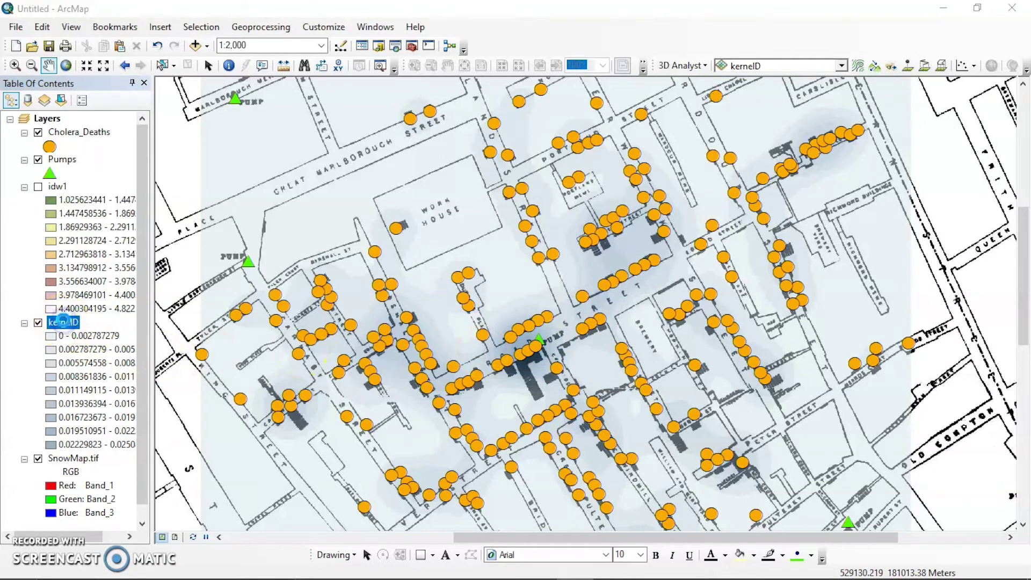
# Set the kernelD layer's transparency to 0% and review the opaque density surface around the central pump.
pyautogui.doubleClick(63, 322)
pyautogui.click(410, 303)
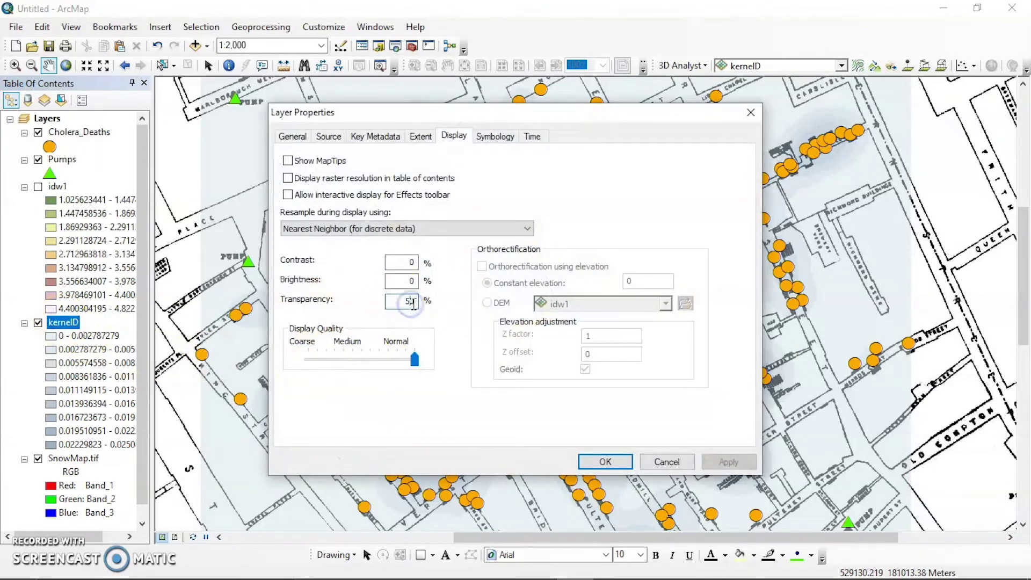
pyautogui.write('0')
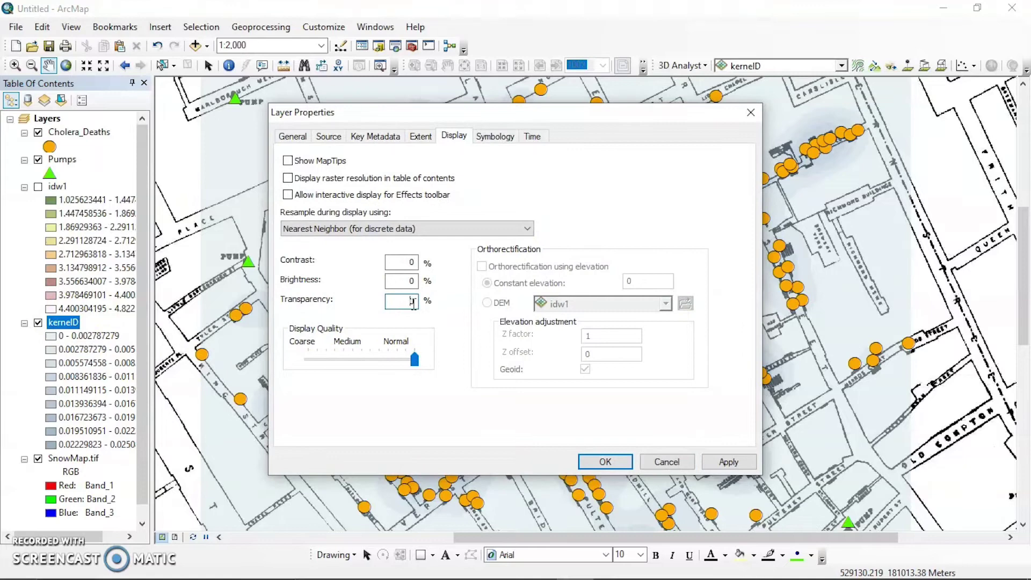
pyautogui.click(604, 461)
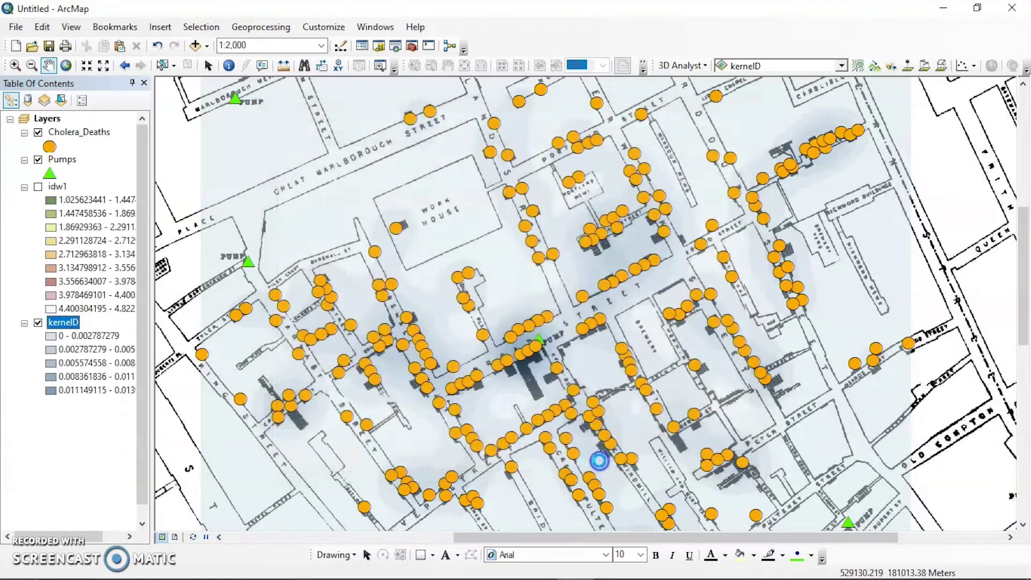
pyautogui.scroll(1, 567, 329)
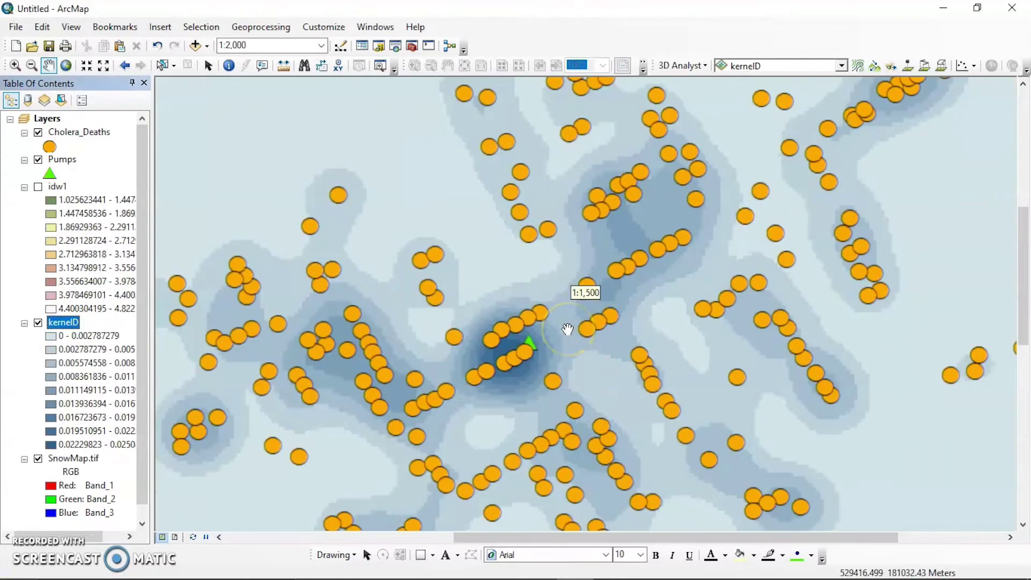
pyautogui.scroll(-1, 567, 329)
pyautogui.scroll(1, 568, 329)
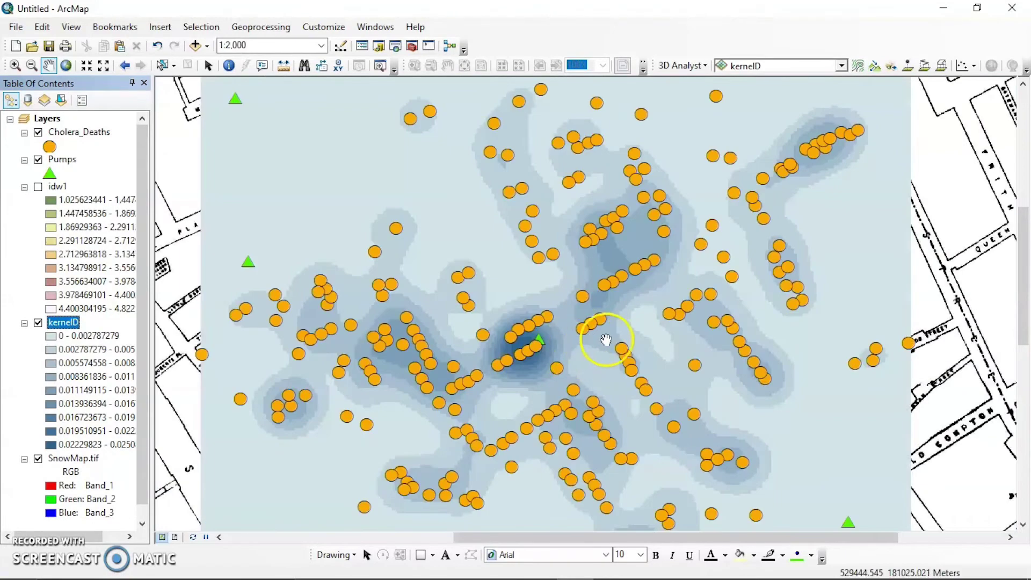
pyautogui.moveTo(618, 344)
pyautogui.mouseDown()
pyautogui.moveTo(620, 355)
pyautogui.moveTo(616, 338)
pyautogui.mouseUp()
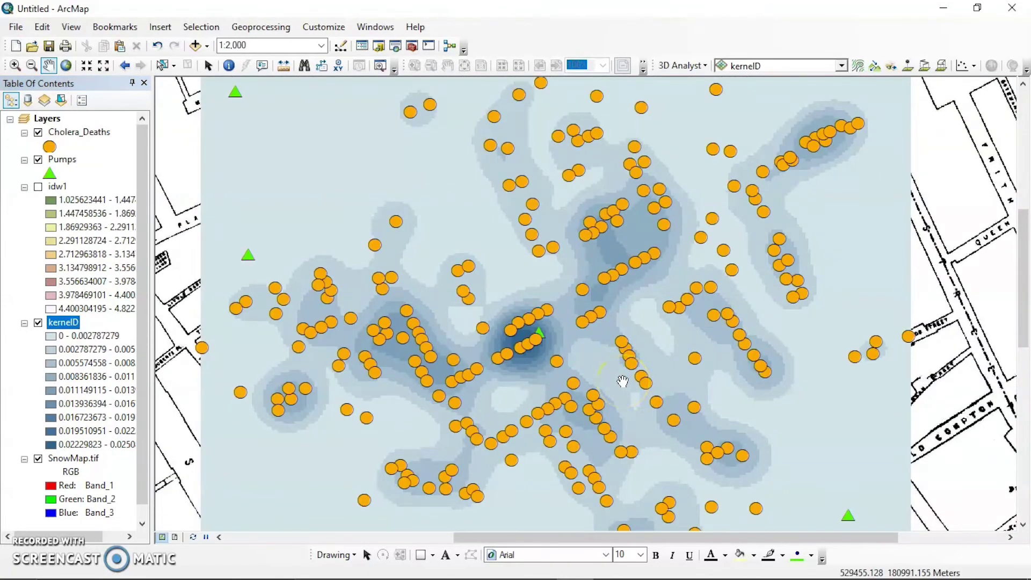
# Turn off the kernelD layer and turn on idw1 to view the IDW surface.
pyautogui.click(36, 325)
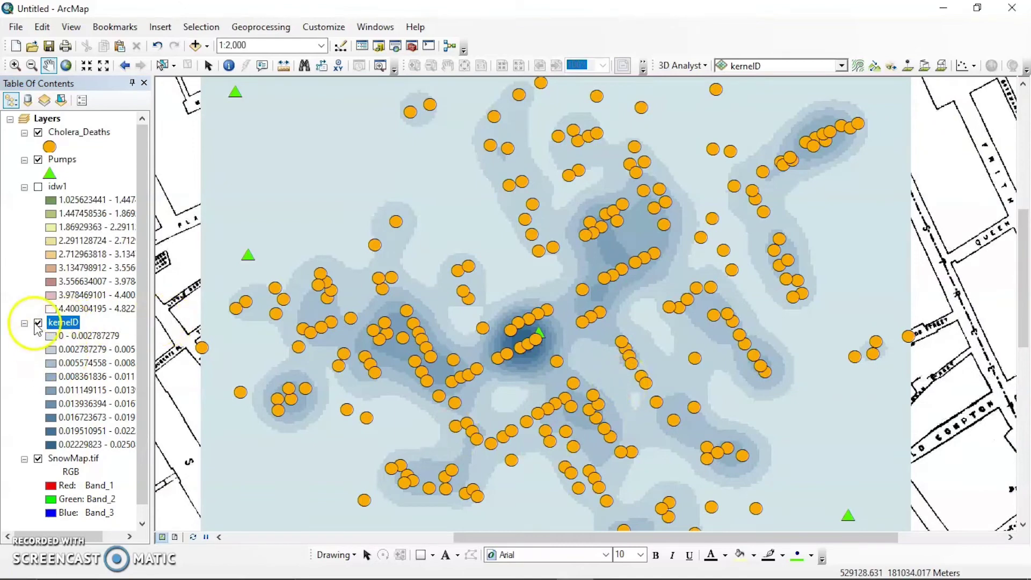
pyautogui.click(38, 323)
pyautogui.click(38, 186)
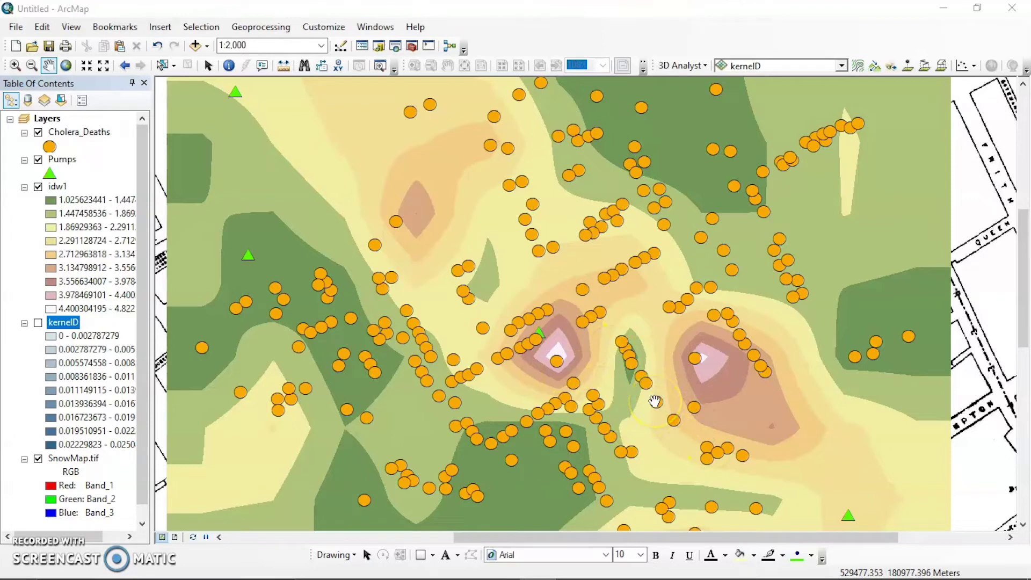
# Examine the idw1 surface around the central pump and the high-value zone east of it against the cholera deaths.
pyautogui.moveTo(602, 375); pyautogui.dragTo(643, 333)
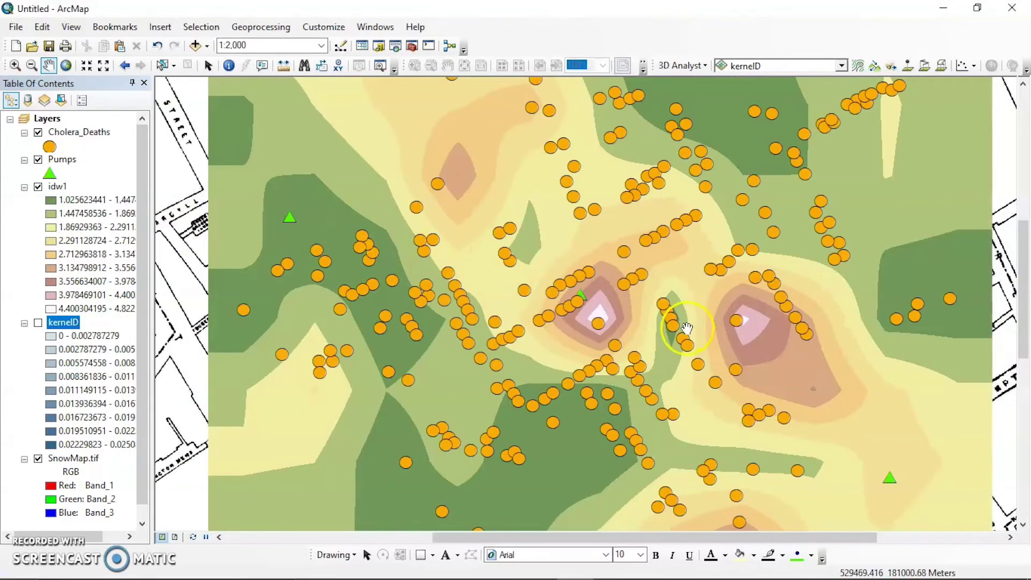
pyautogui.moveTo(759, 361); pyautogui.dragTo(711, 340)
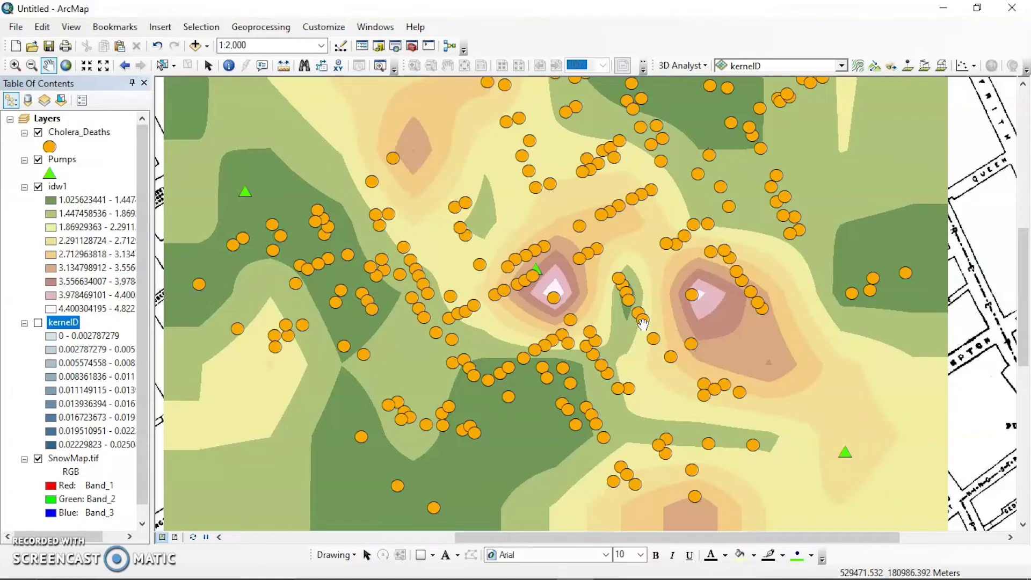
pyautogui.click(545, 380)
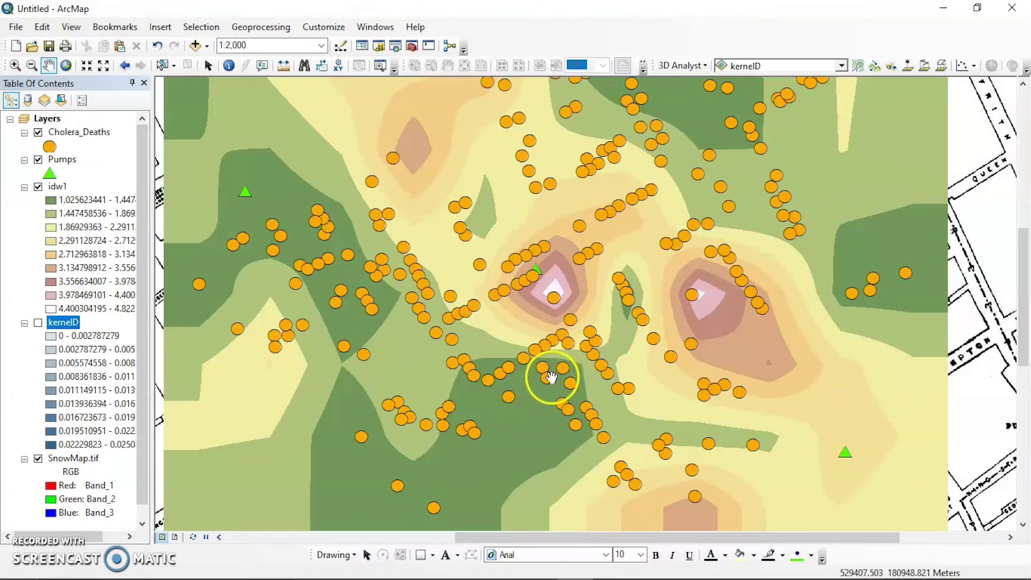
pyautogui.moveTo(555, 372); pyautogui.dragTo(570, 382)
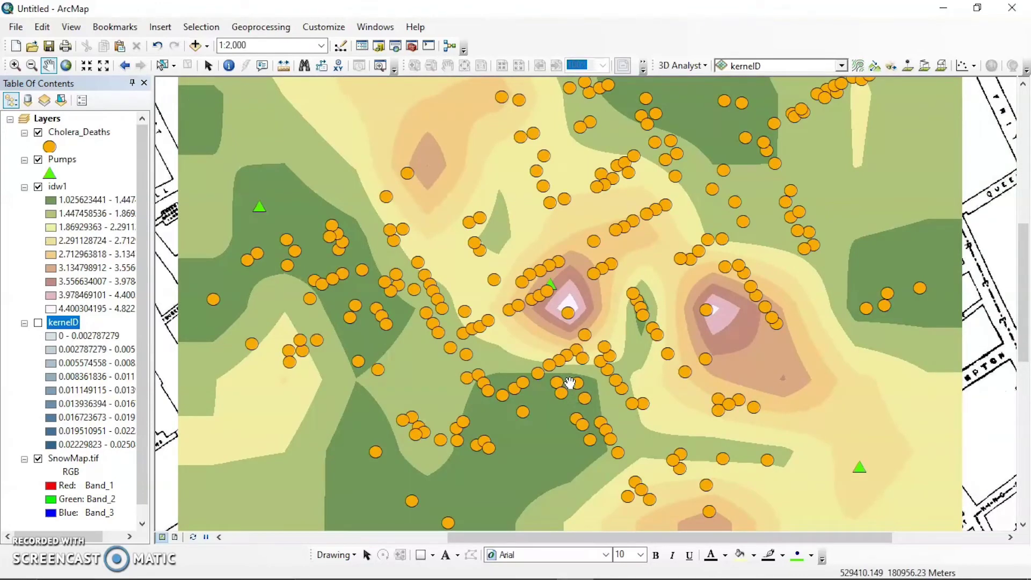
pyautogui.click(564, 368)
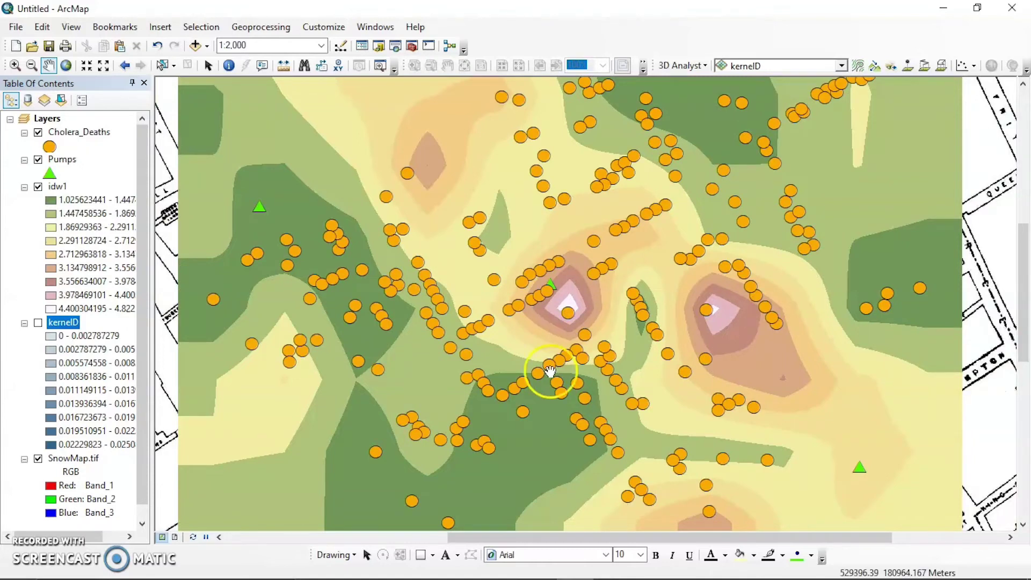
pyautogui.moveTo(565, 344); pyautogui.dragTo(577, 356)
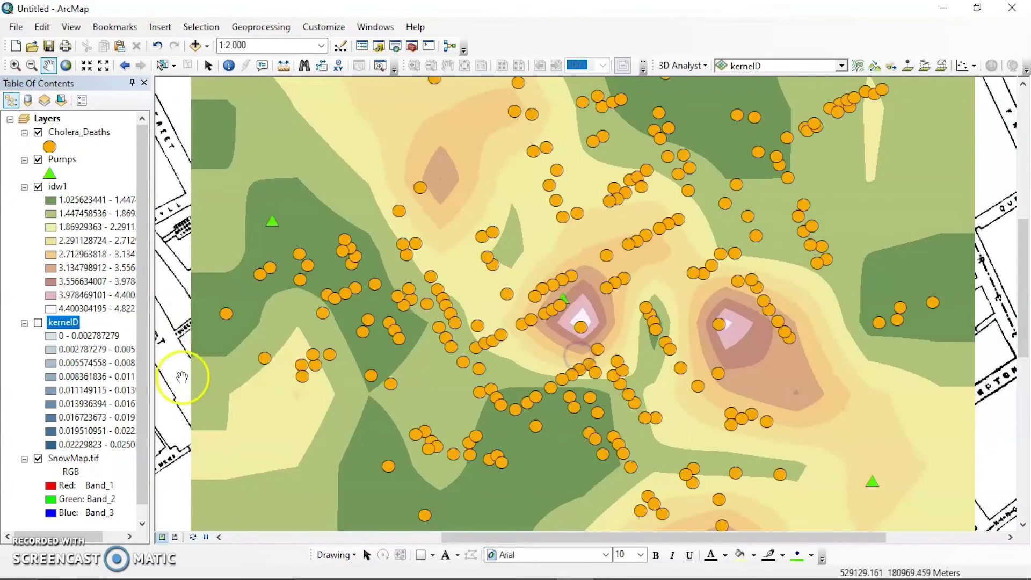
# Turn off the idw1 layer and turn on kernelD to bring back the kernel density surface.
pyautogui.click(46, 326)
pyautogui.click(38, 187)
pyautogui.click(38, 323)
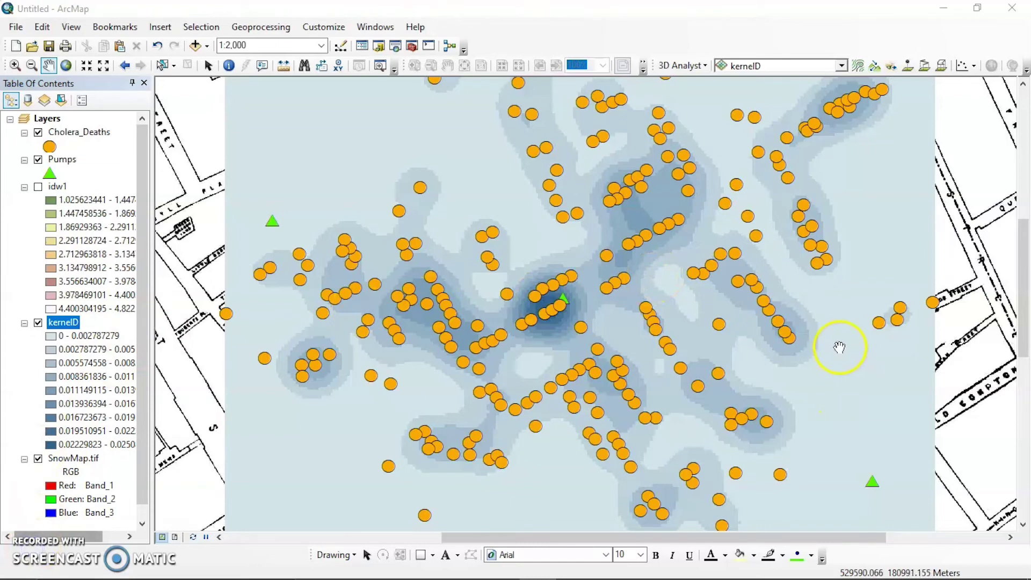
# Examine how the kernelD density surface relates to the death clusters and the surrounding pumps at 1:2,000 scale.
pyautogui.moveTo(838, 344); pyautogui.dragTo(830, 356)
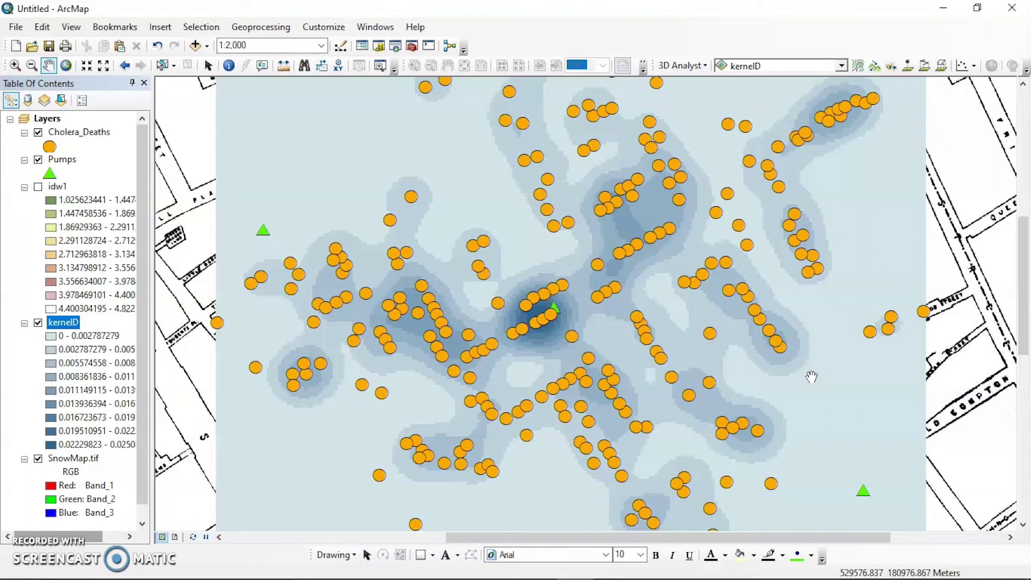
pyautogui.moveTo(27, 569)
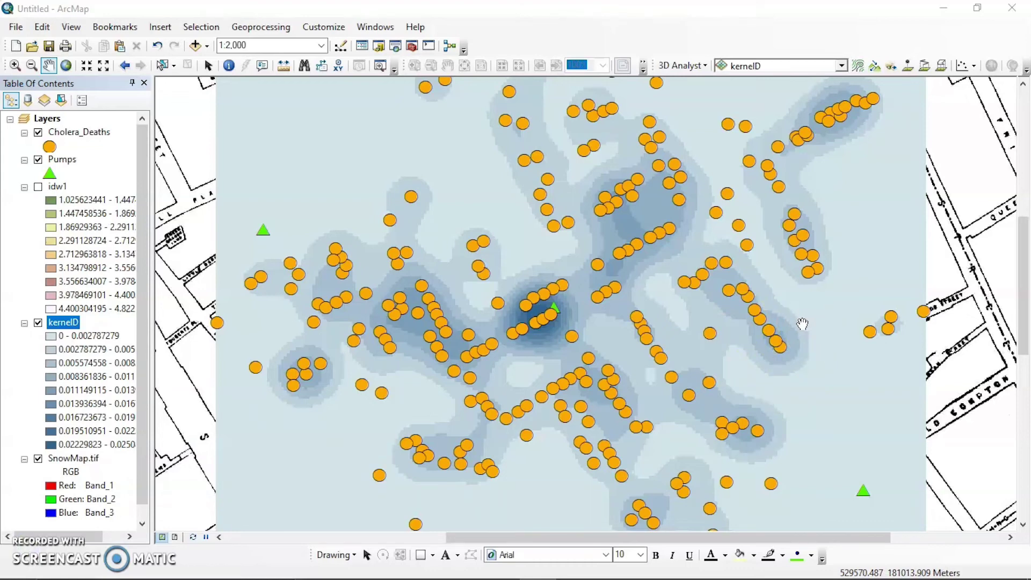
pyautogui.moveTo(800, 324); pyautogui.dragTo(805, 361)
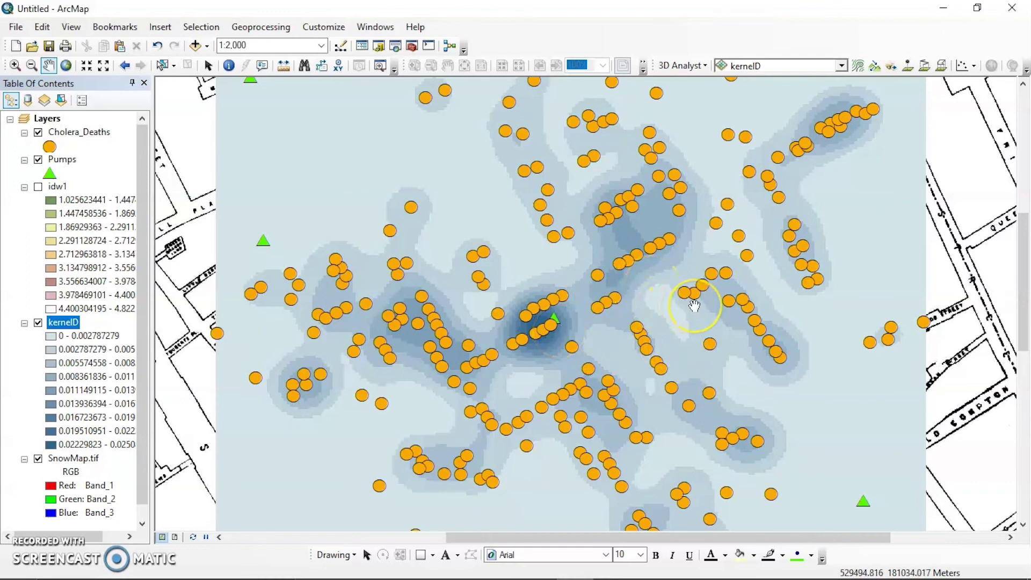
pyautogui.scroll(-1, 695, 305)
pyautogui.scroll(1, 694, 305)
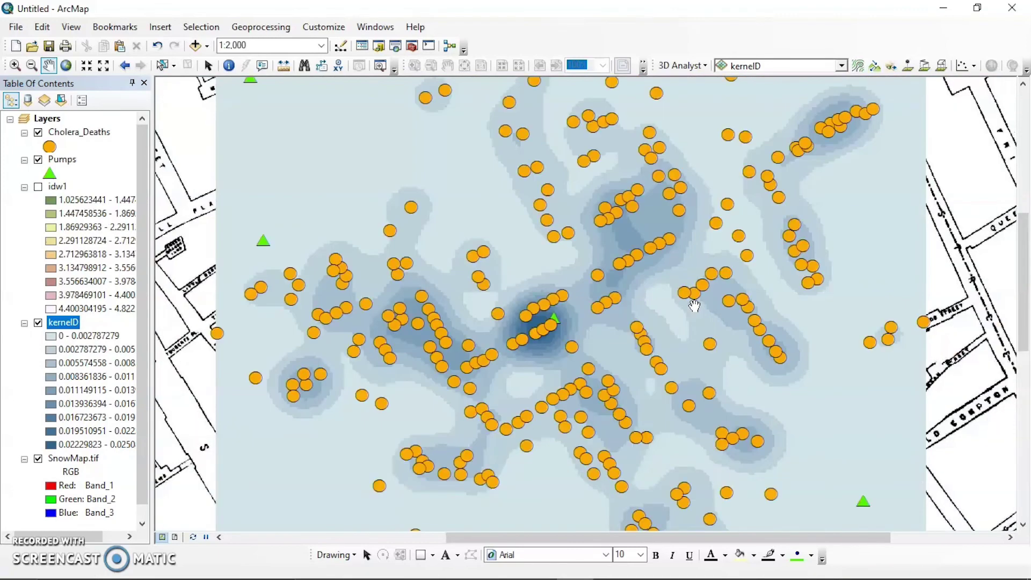
pyautogui.moveTo(728, 296); pyautogui.dragTo(730, 308)
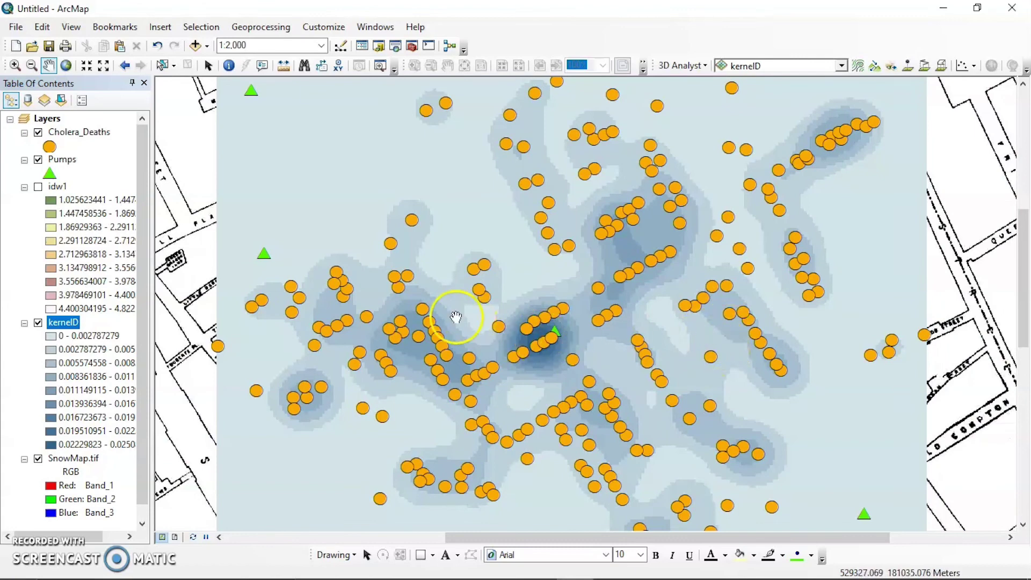
pyautogui.moveTo(483, 296); pyautogui.dragTo(474, 308)
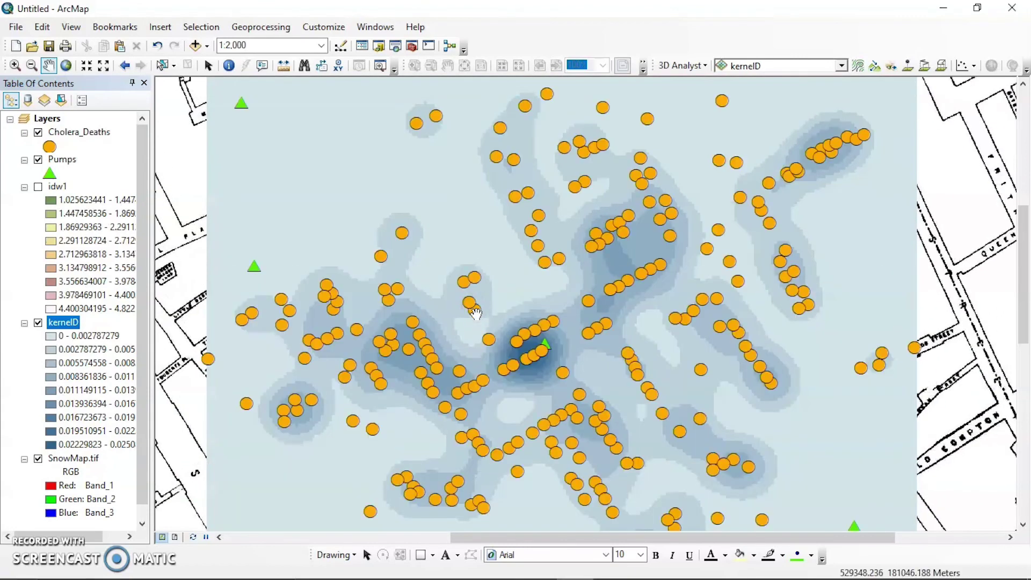